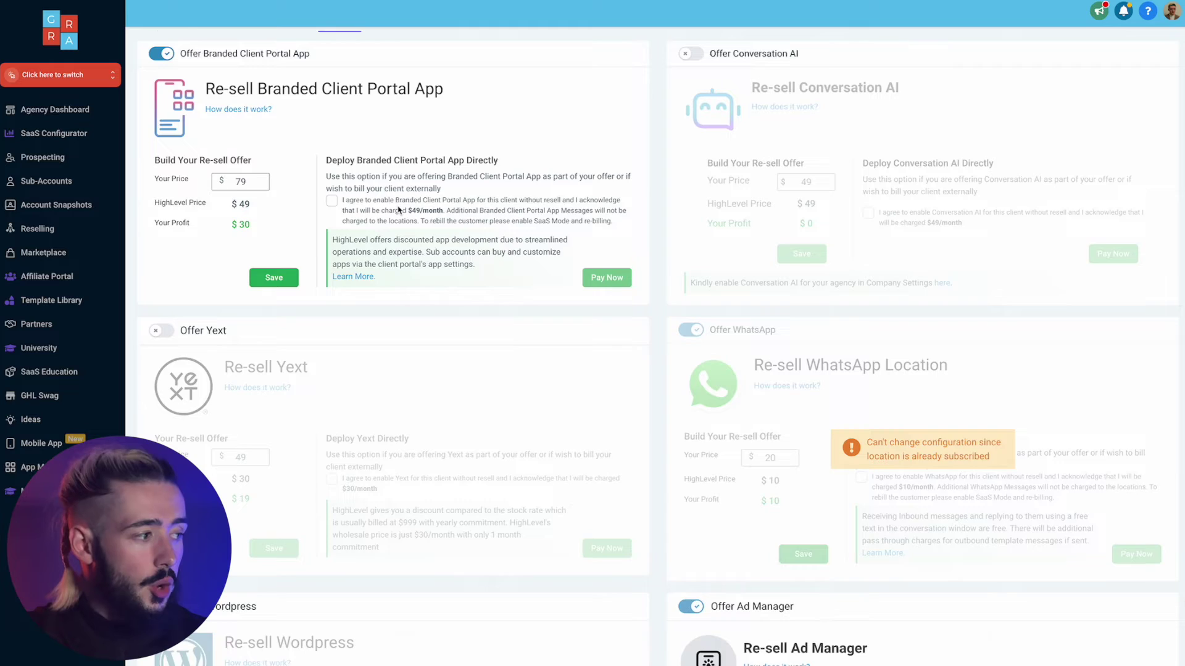
Open the sub-account's WhatsApp Business settings page showing its one connected phone number
scroll(346, 177, "up", 2)
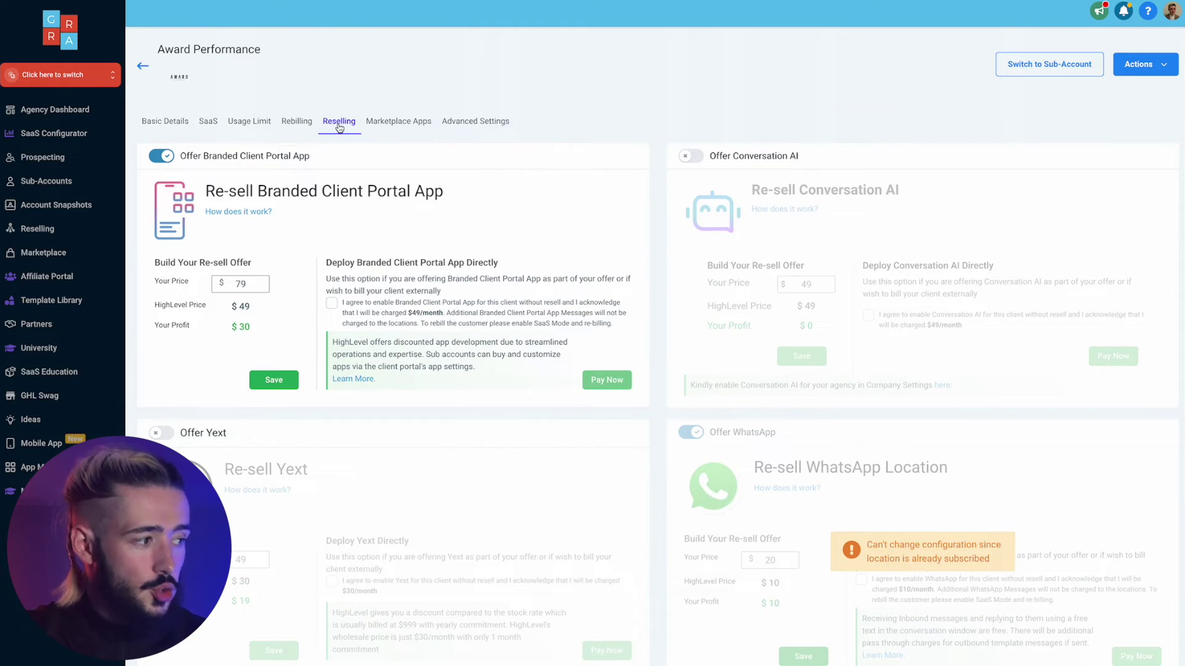
scroll(716, 413, "down", 2)
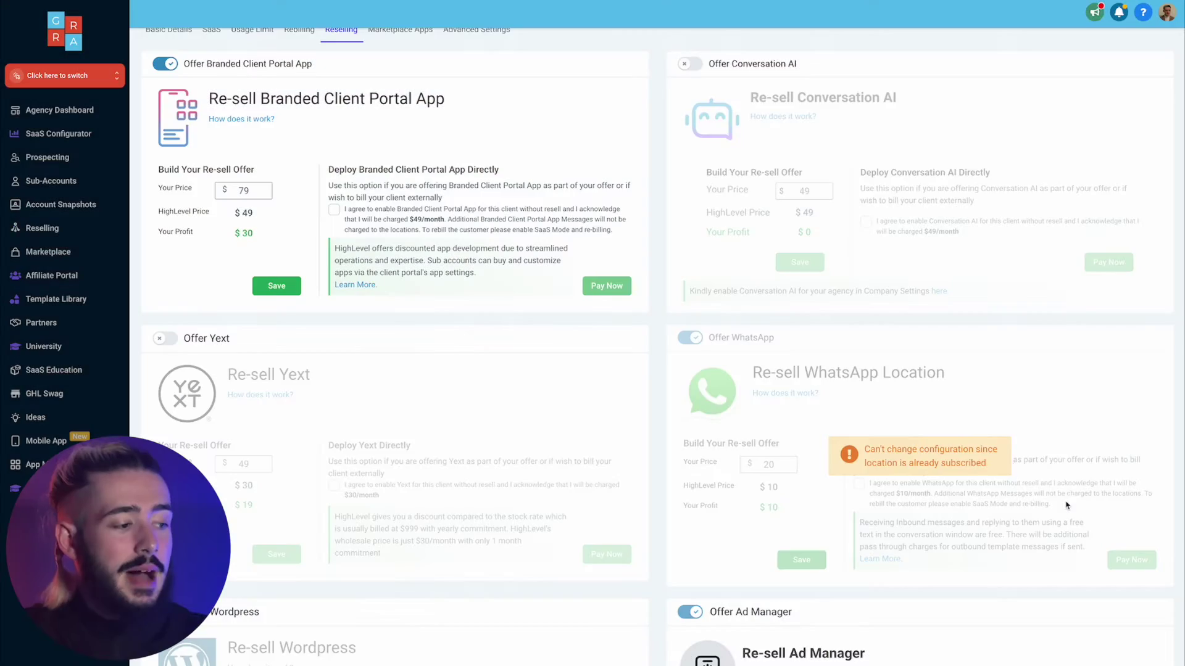
scroll(968, 529, "down", 1)
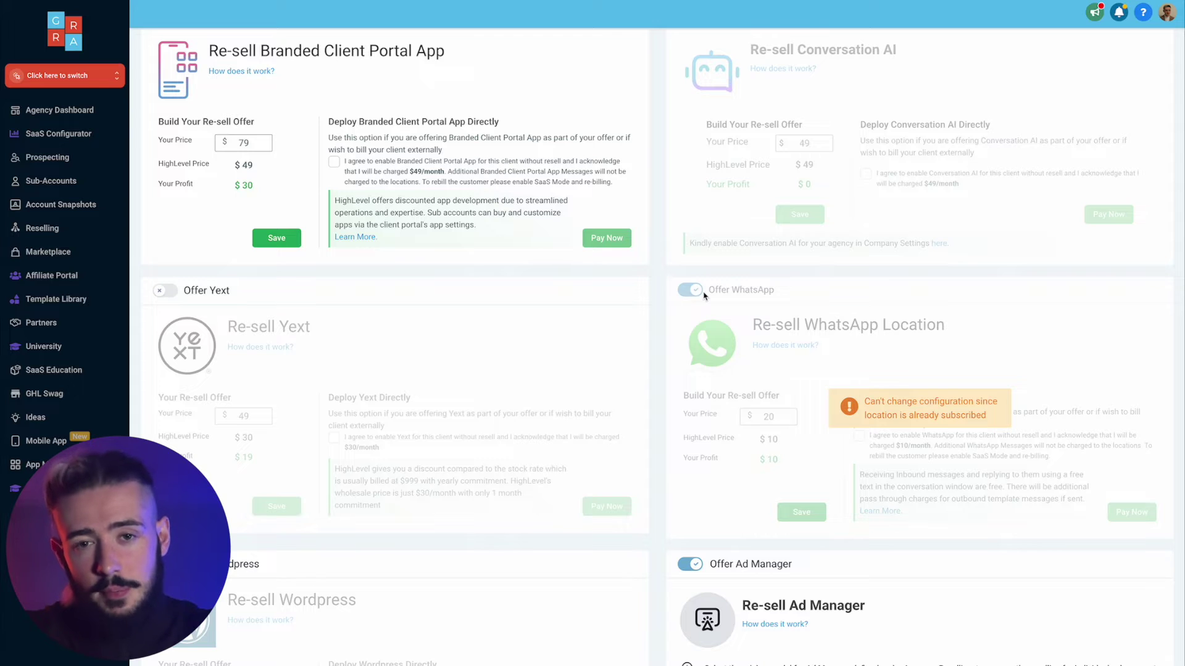
right_click(782, 429)
left_click(622, 435)
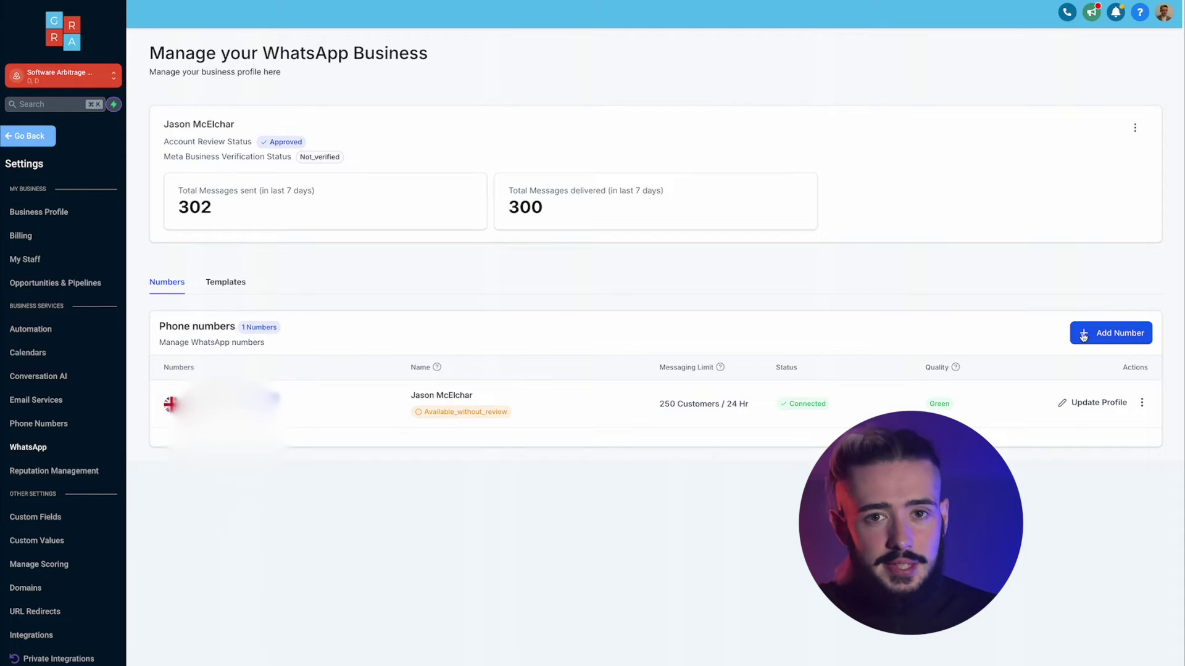
Add the US phone number as a second WhatsApp number and submit it for verification
left_click(1084, 336)
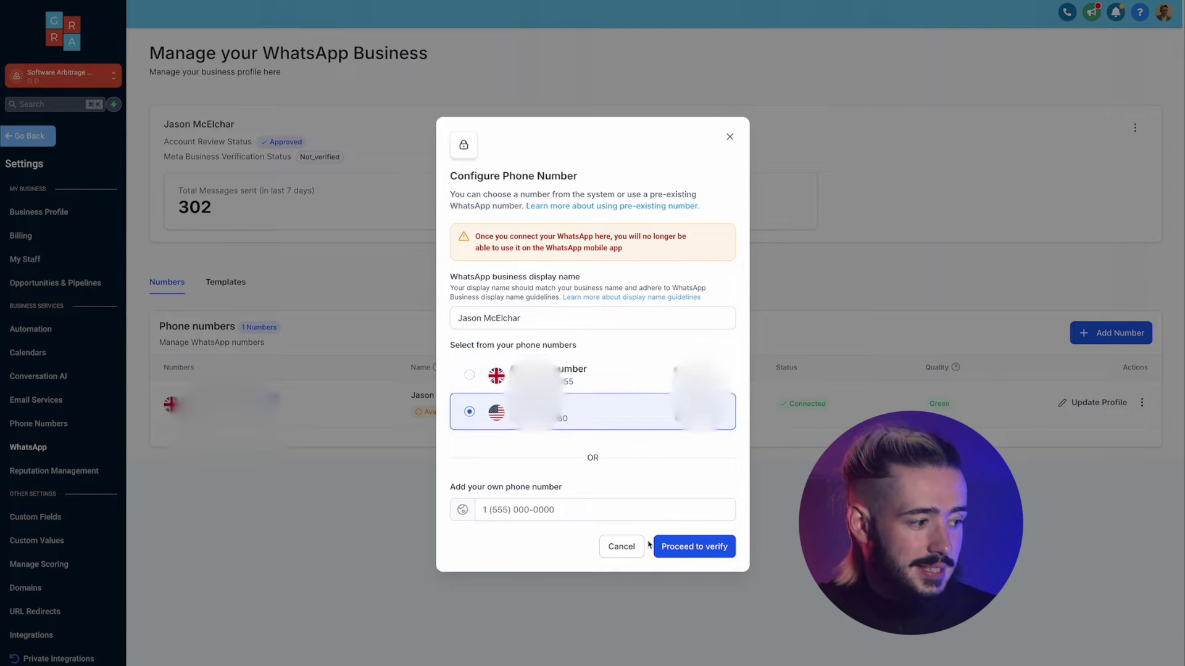
left_click(676, 549)
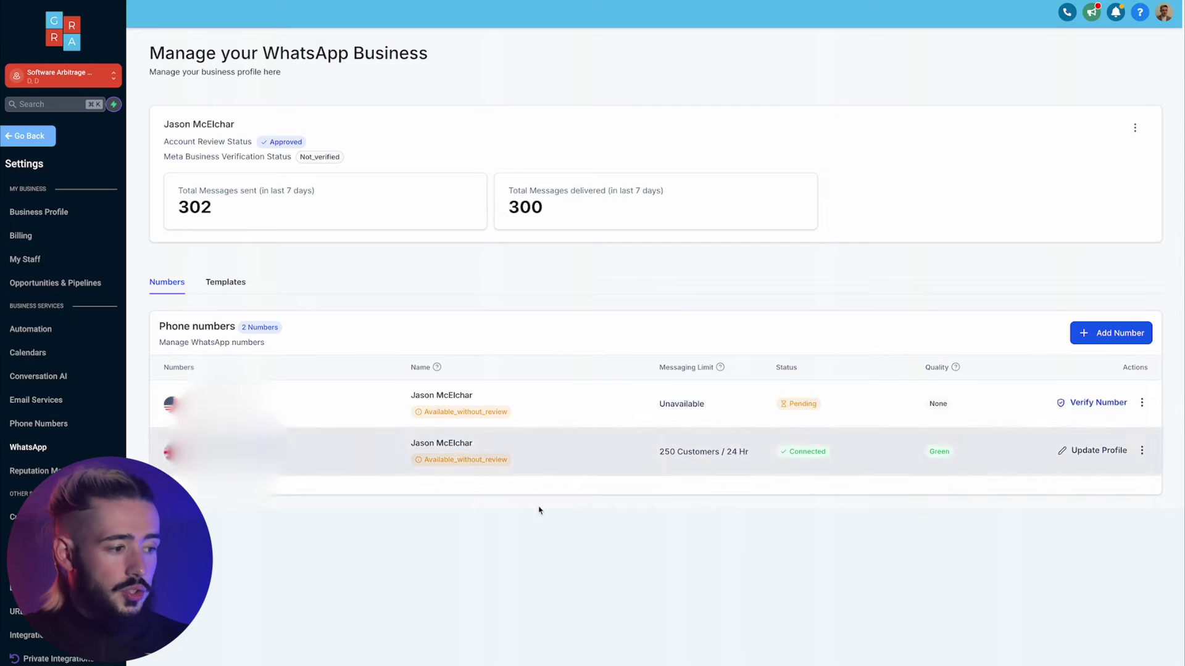
Show the WhatsApp Message Templates list with its 21 templates
mouse_move(795, 455)
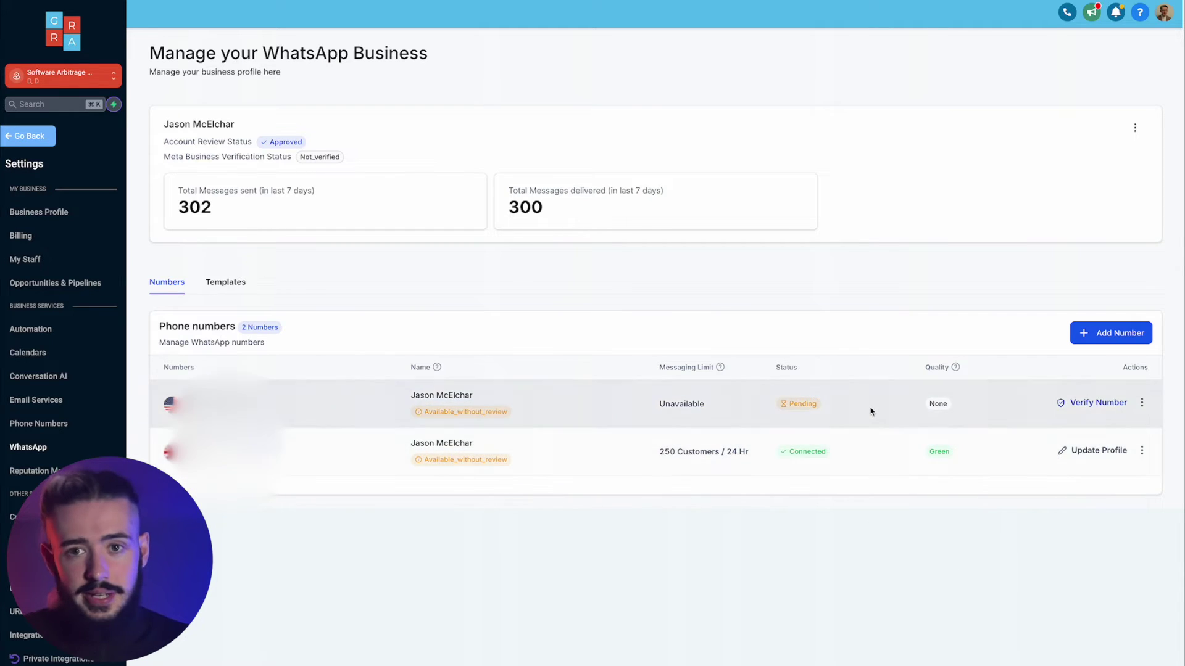
left_click(220, 287)
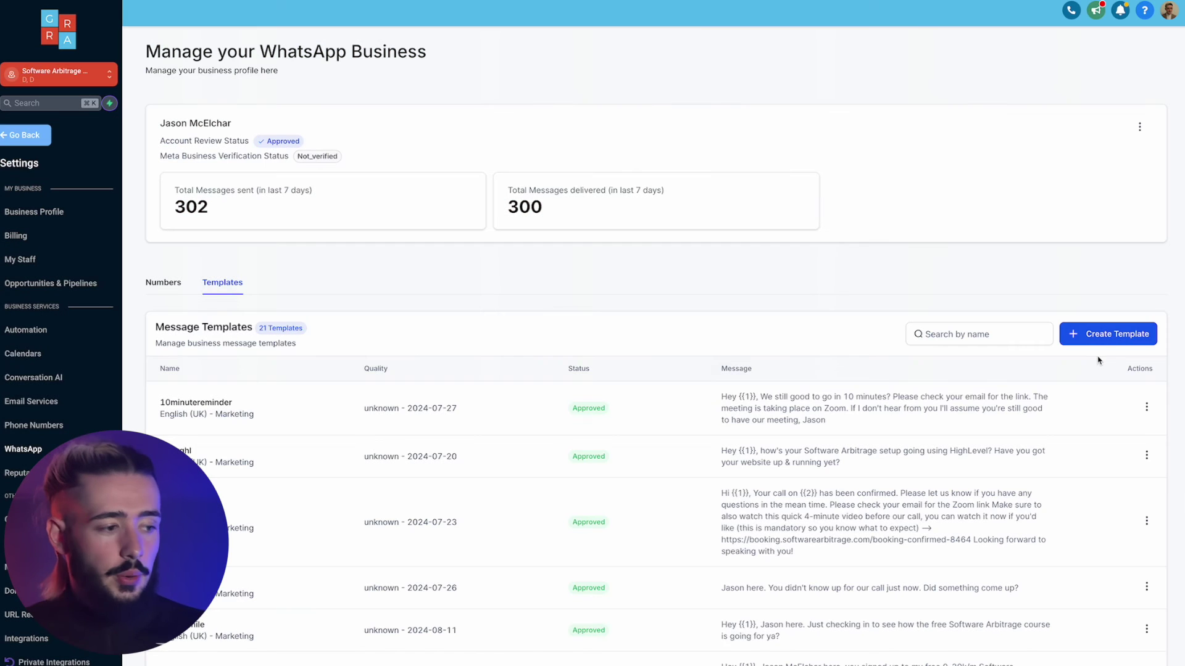
Start a new message template named 'test_template'
left_click(1118, 333)
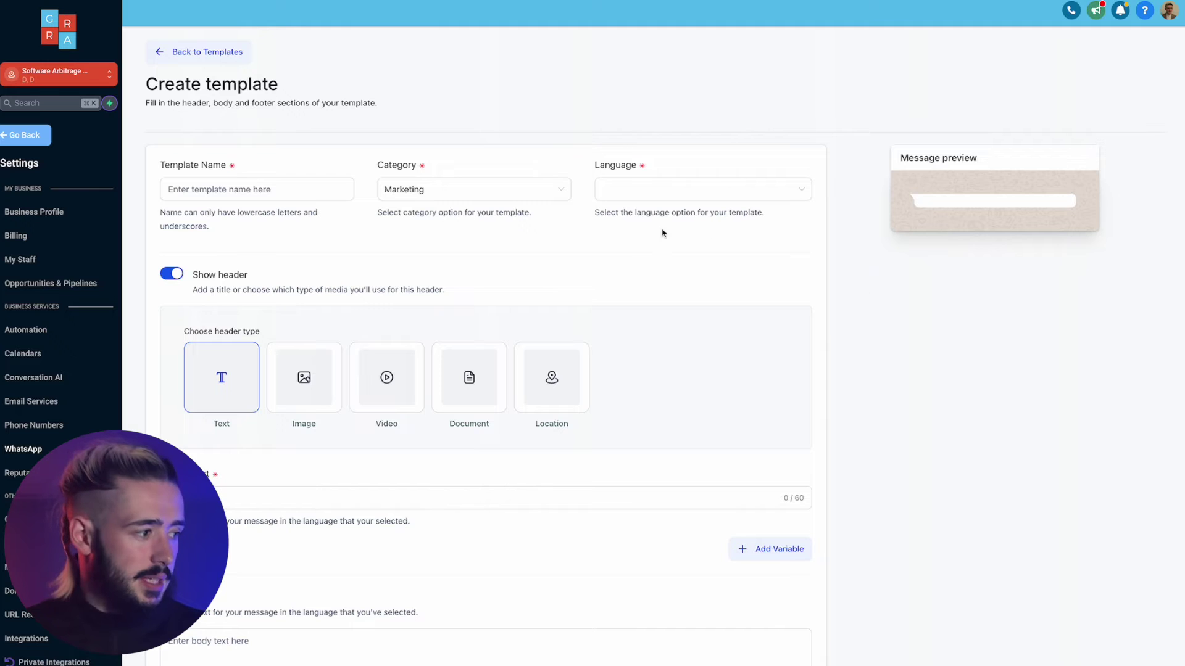
left_click(178, 189)
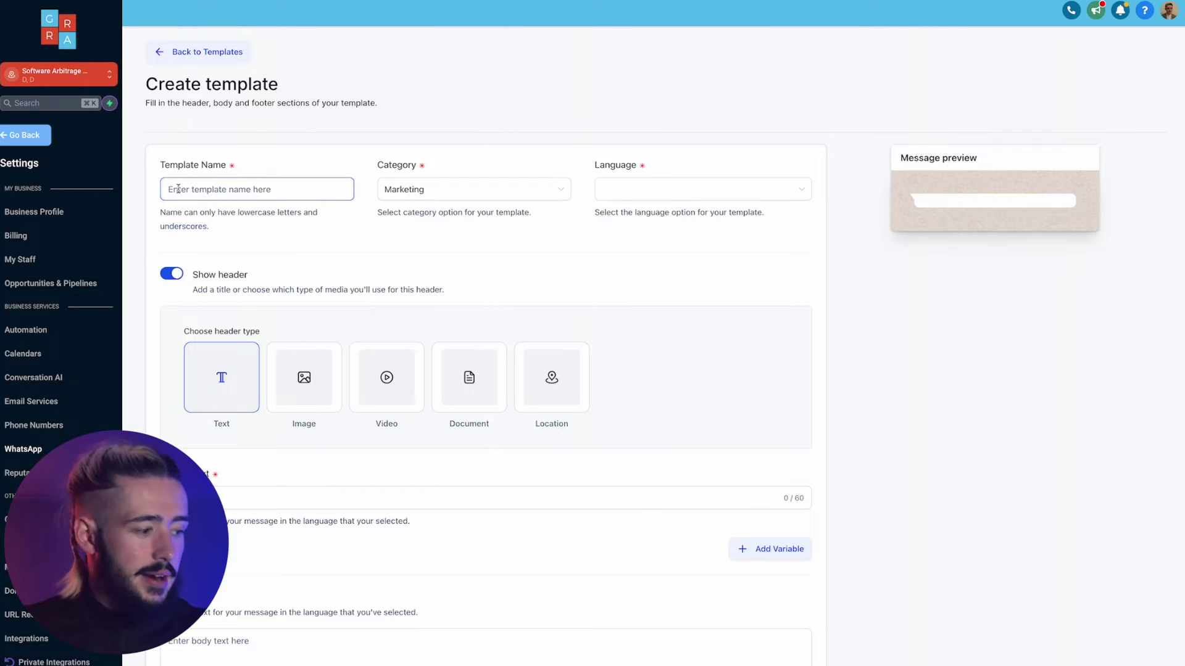
type("tw")
key("BackSpace")
type("e")
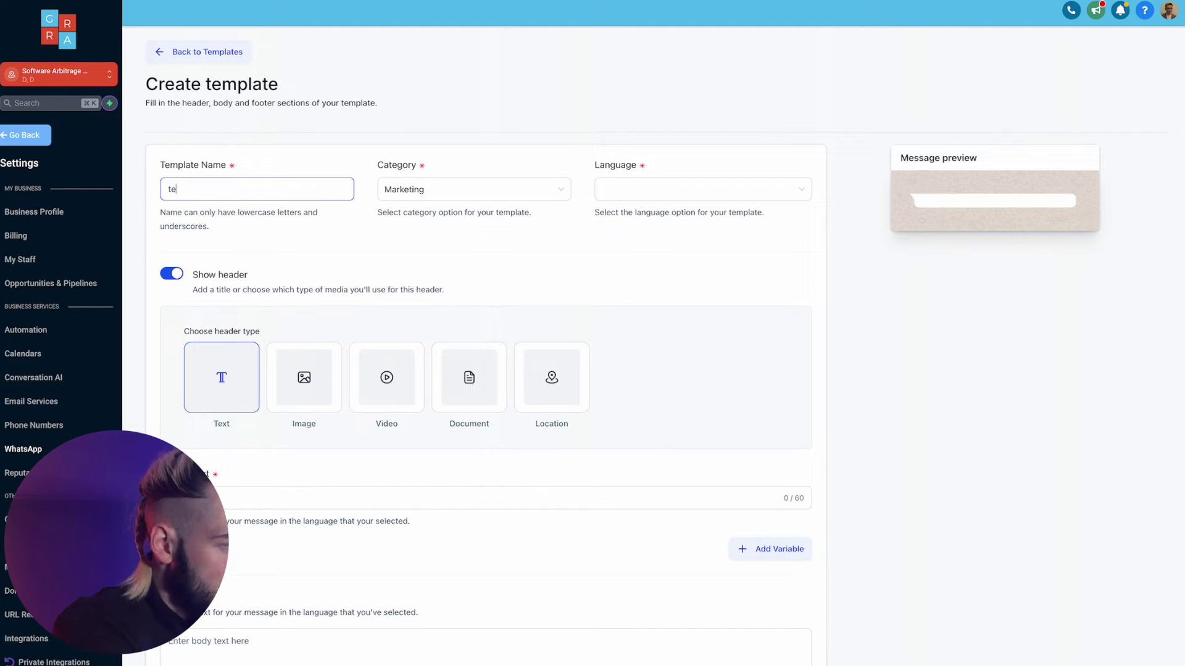
type("st_template")
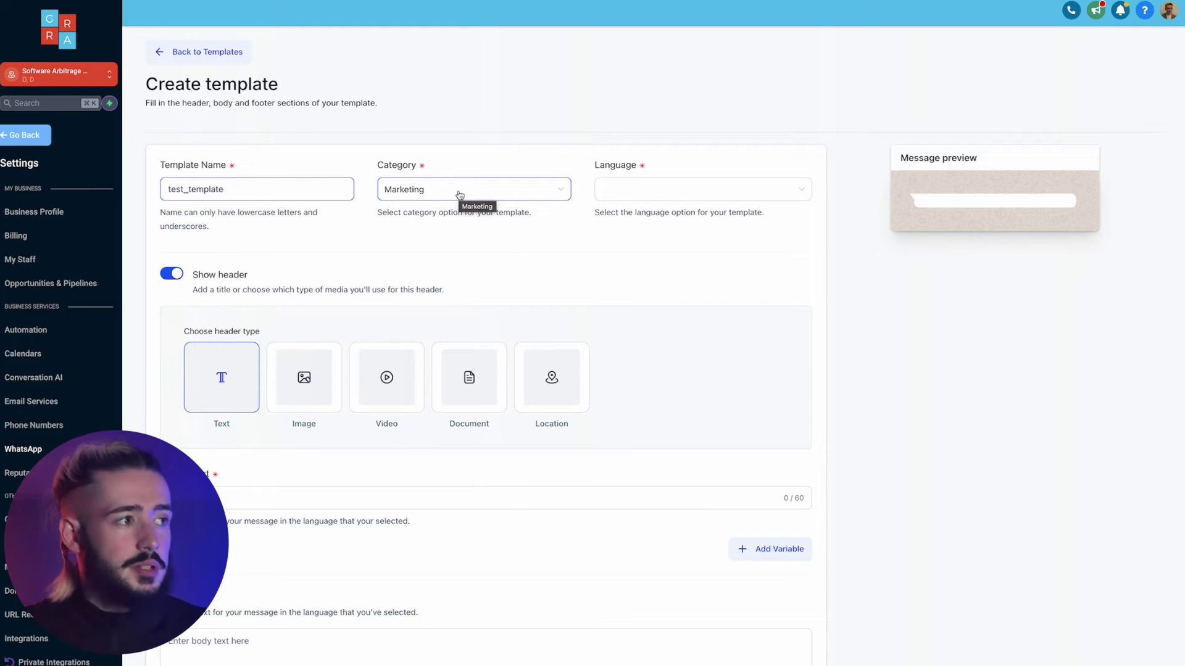
Set the template language to English (UK) and remove the header
left_click(620, 198)
type("eng")
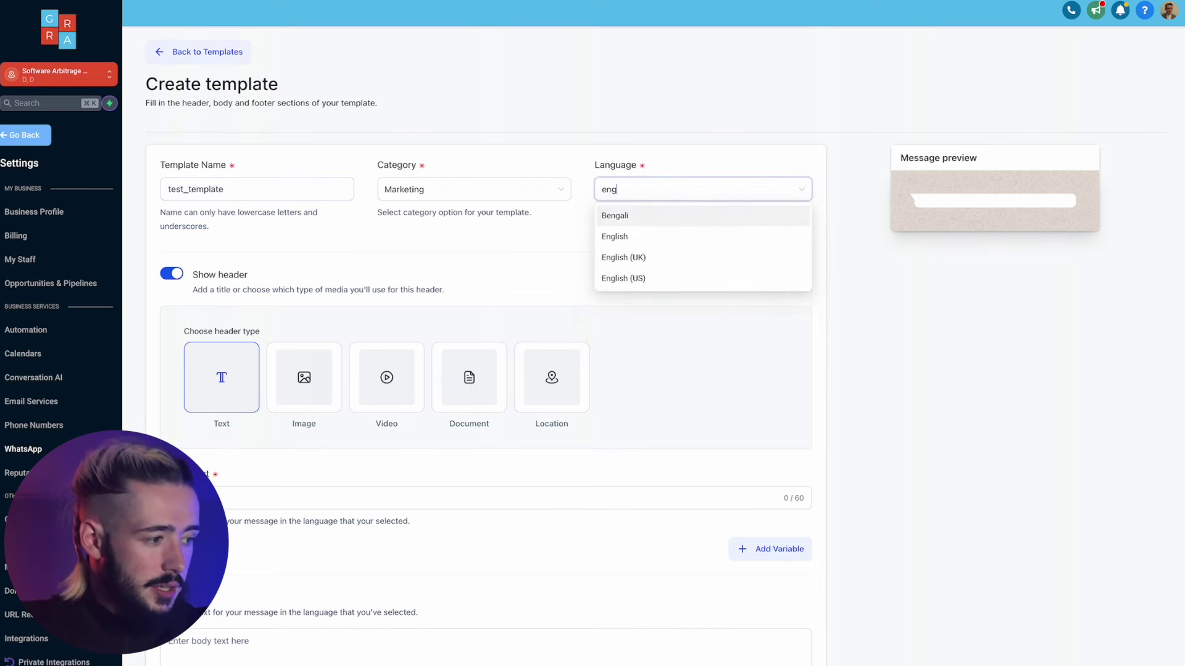
left_click(624, 266)
scroll(447, 336, "down", 1)
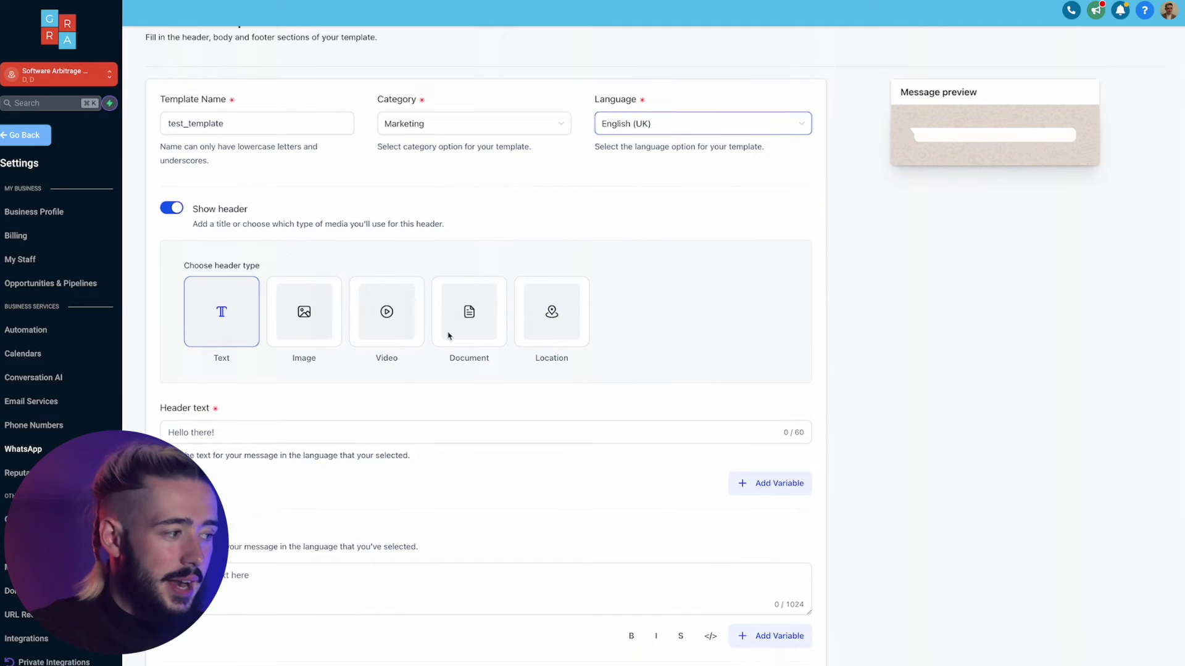
left_click(170, 208)
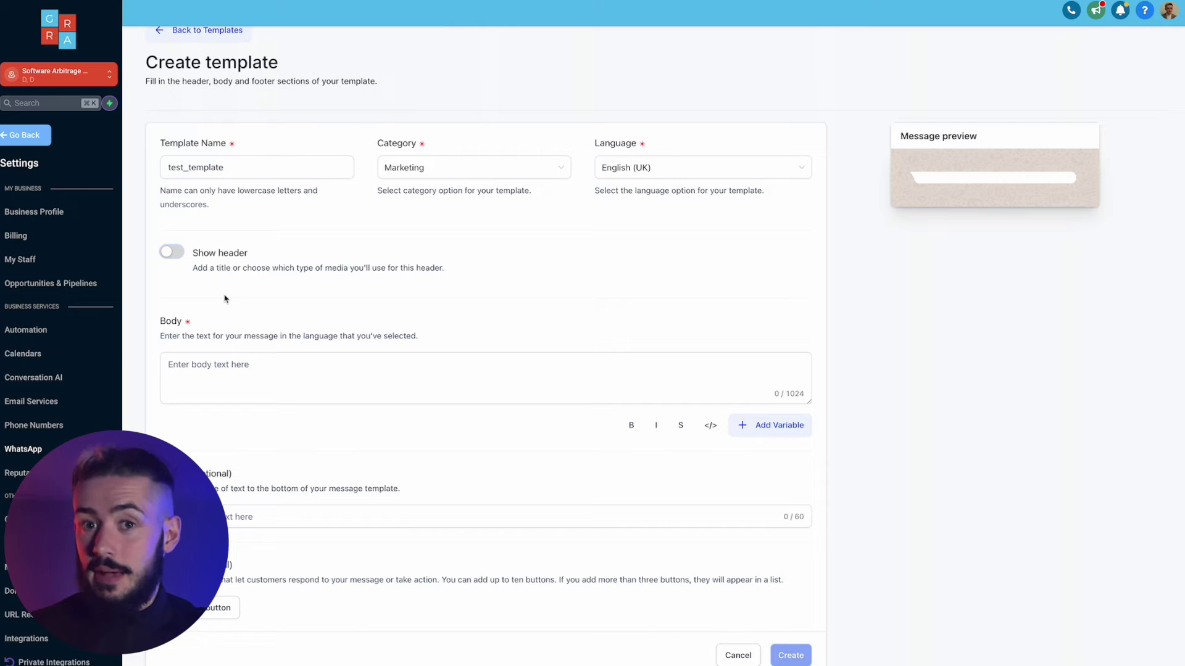
Write the body 'Hey {{1}}' with a numbered variable inserted
left_click(253, 359)
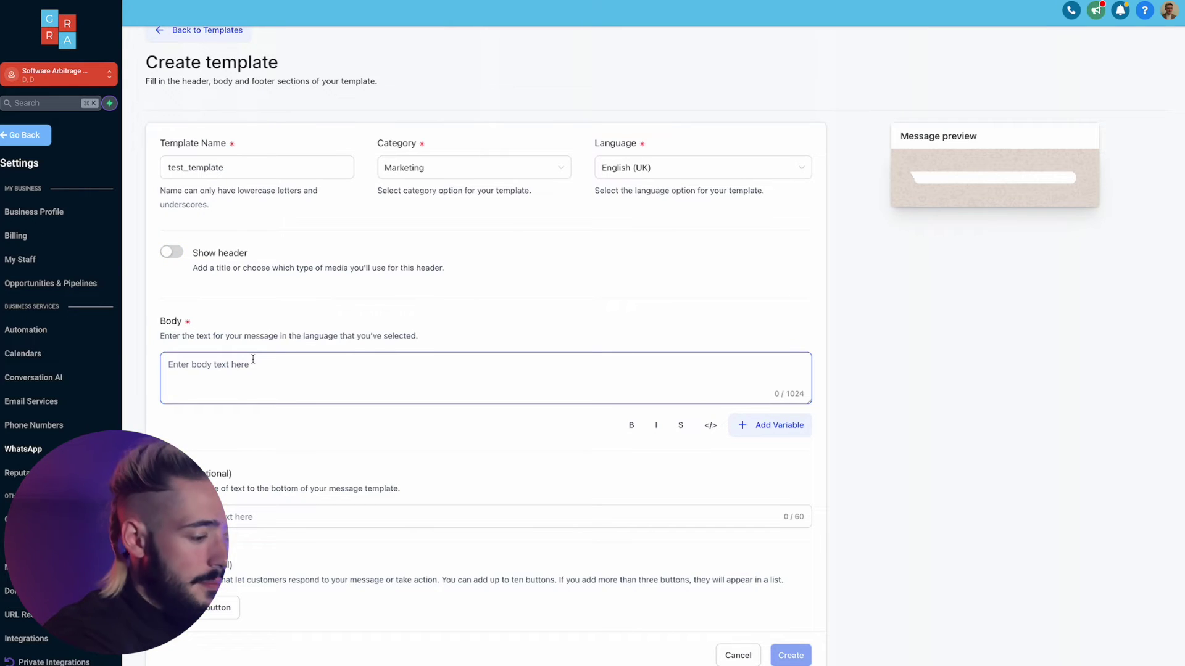
type("Hey")
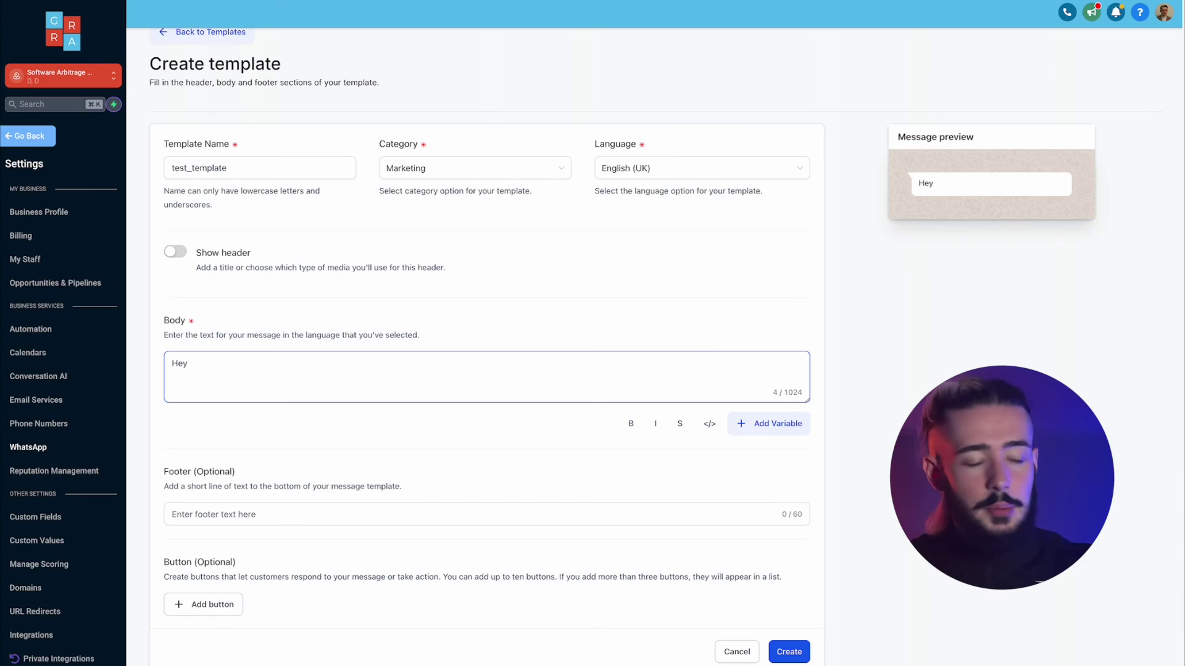
left_click(792, 424)
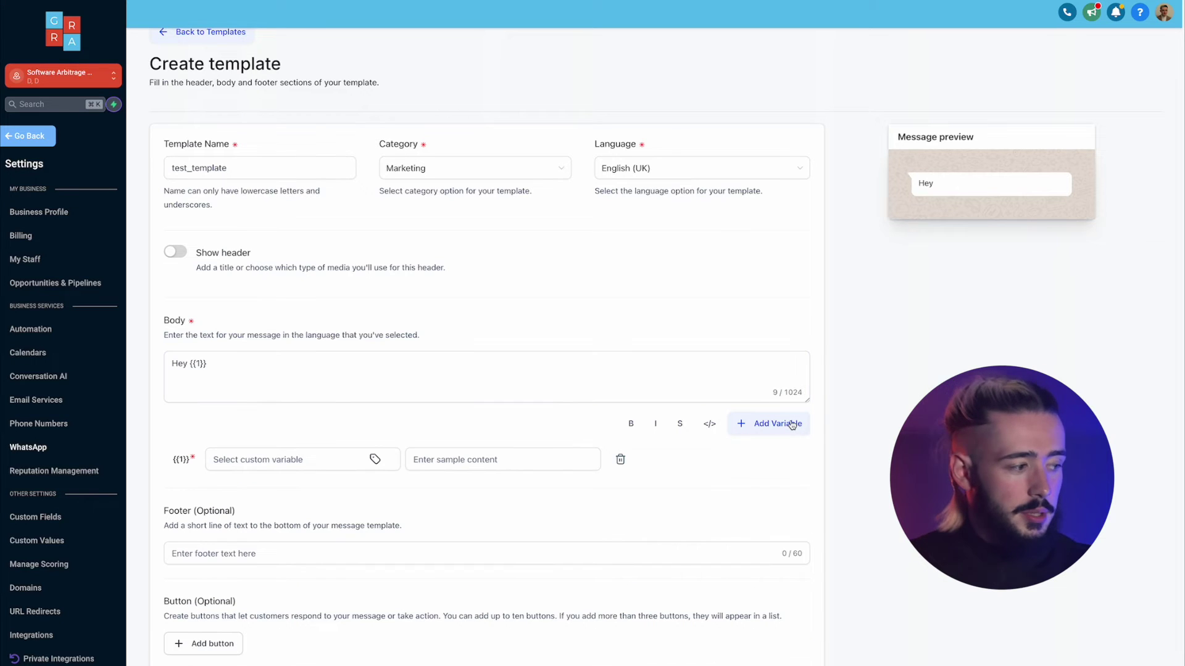
left_click(196, 364)
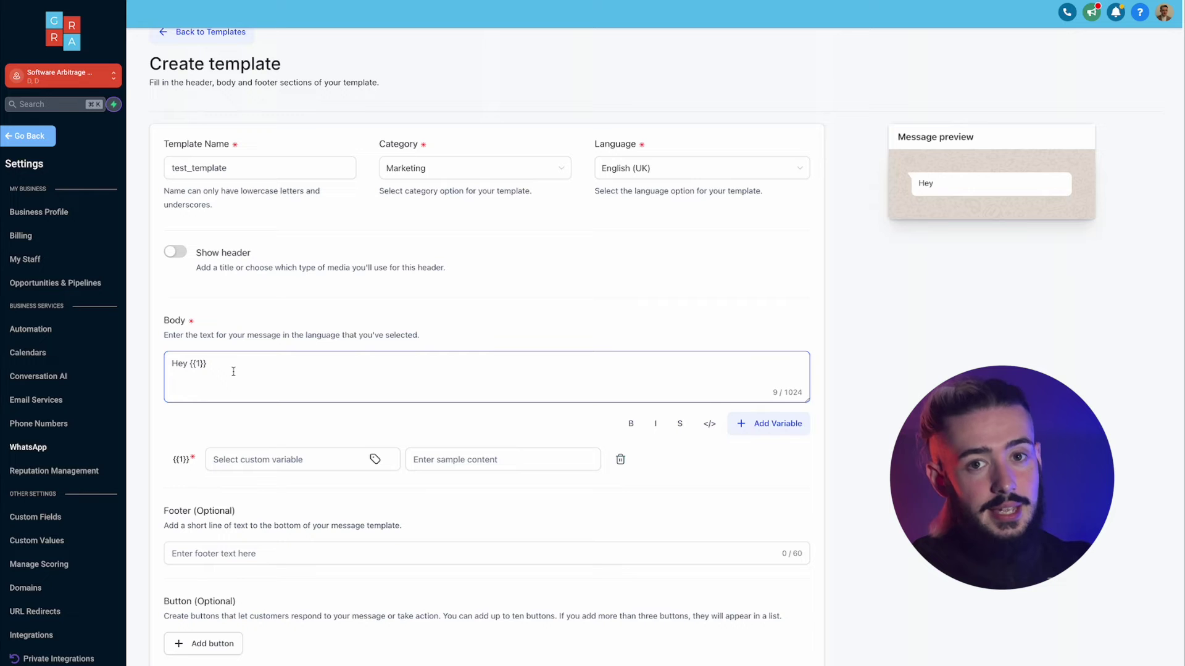
Map variable {{1}} to Contact > First Name and enter a sample first name
left_click(259, 461)
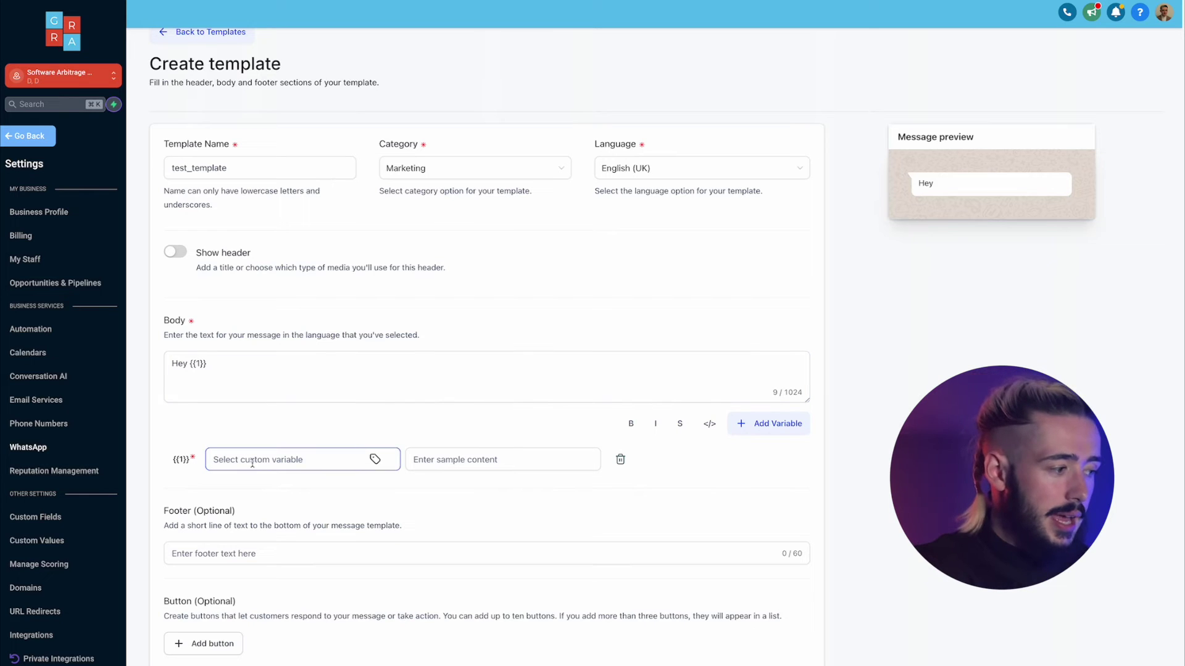
left_click(375, 460)
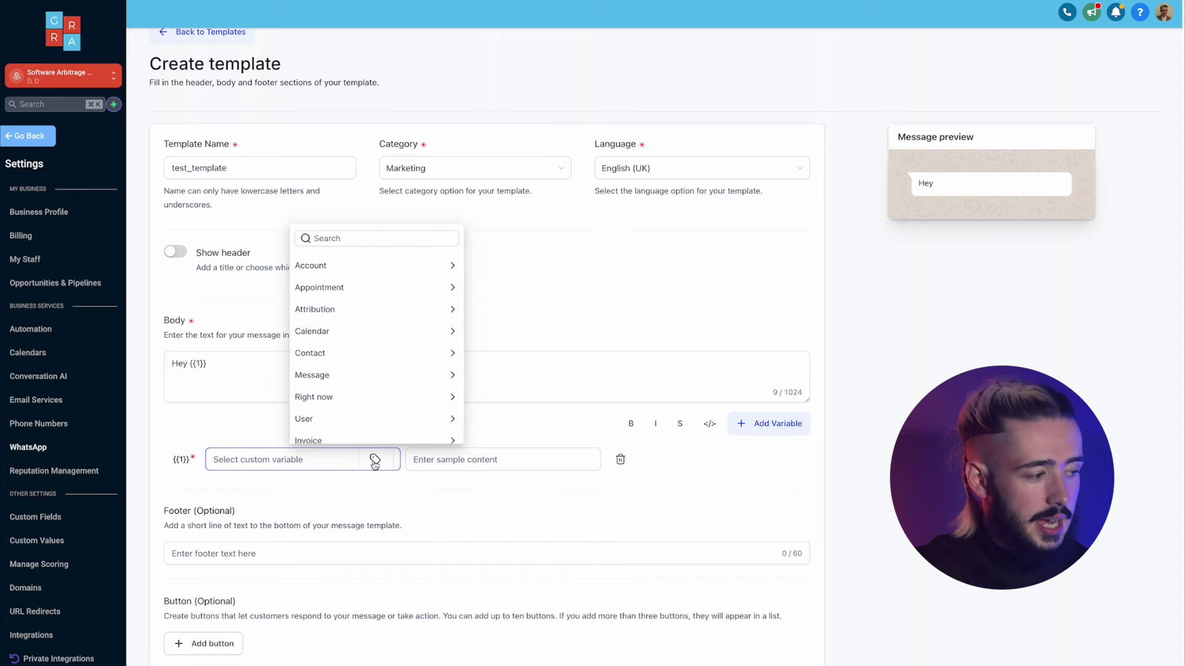
left_click(356, 353)
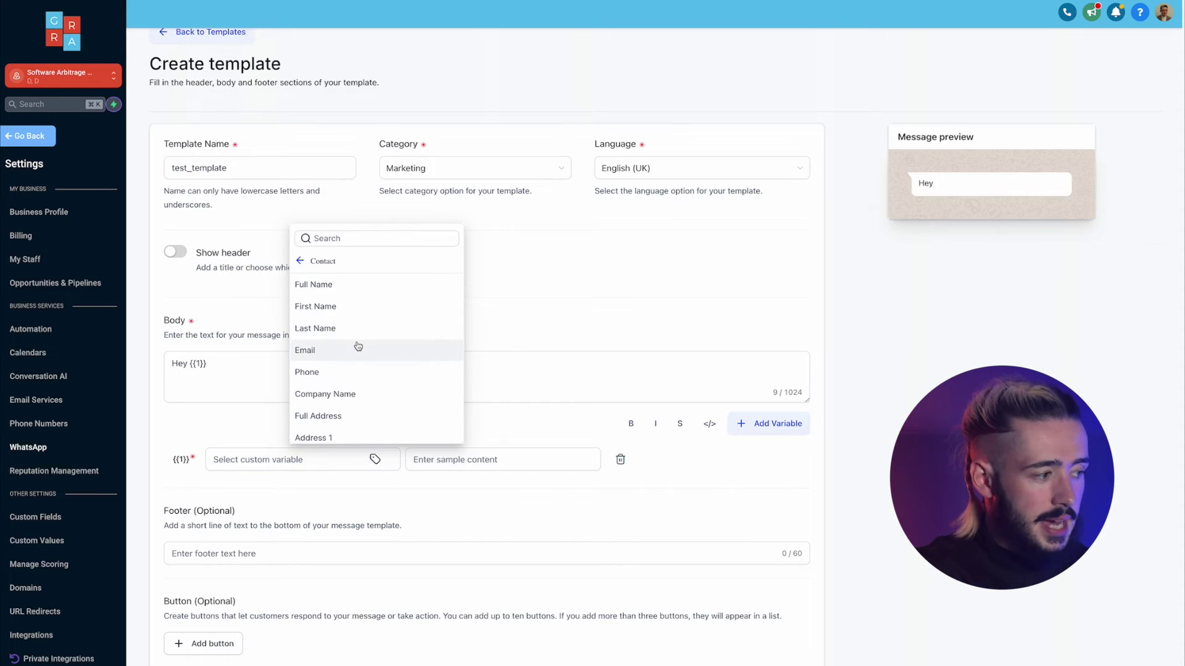
left_click(360, 305)
left_click(483, 459)
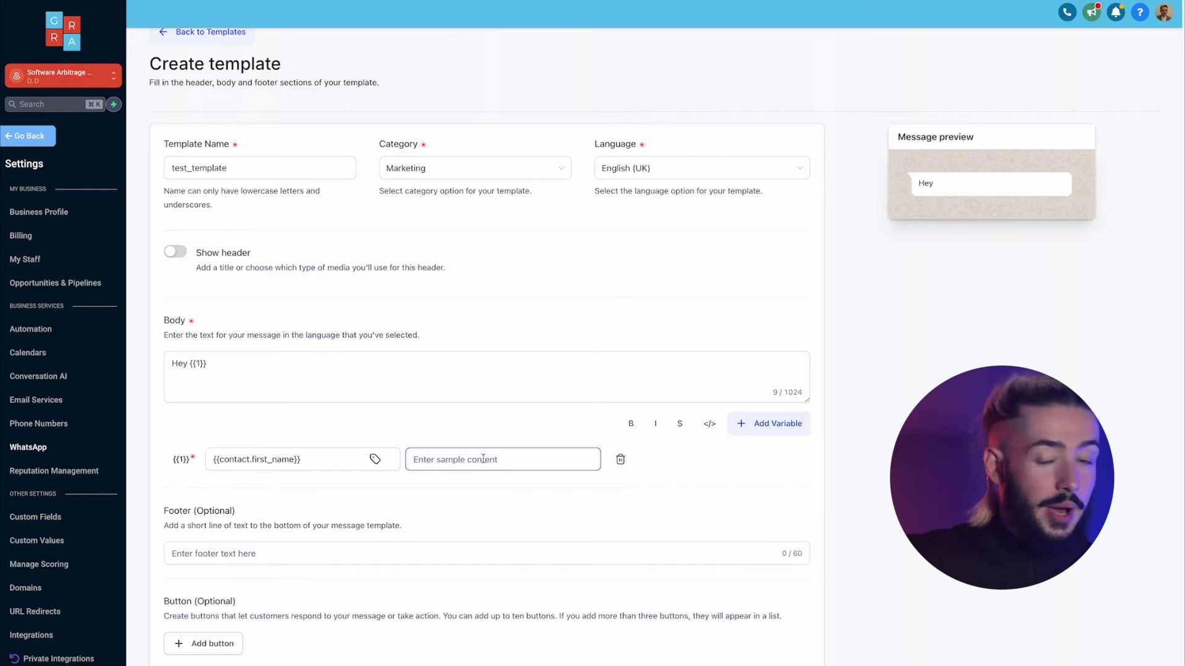
type("Aaron")
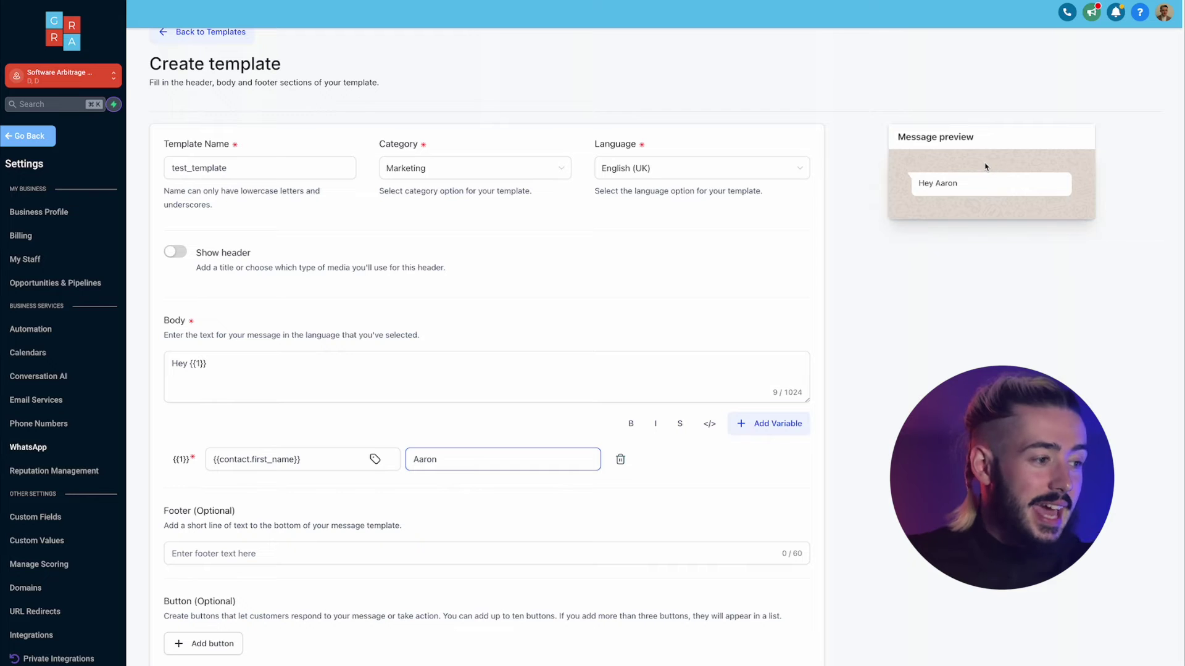
Extend the body after 'Hey {{1}}' with ', just making sure you got my number?'
left_click(264, 367)
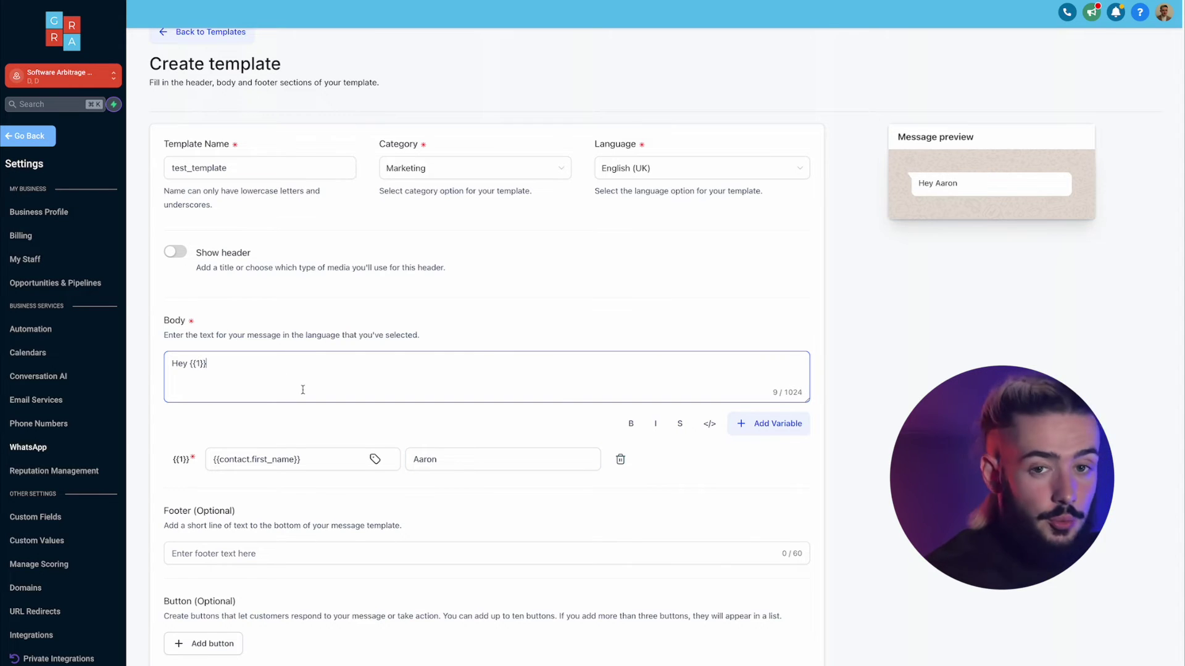
type(", j")
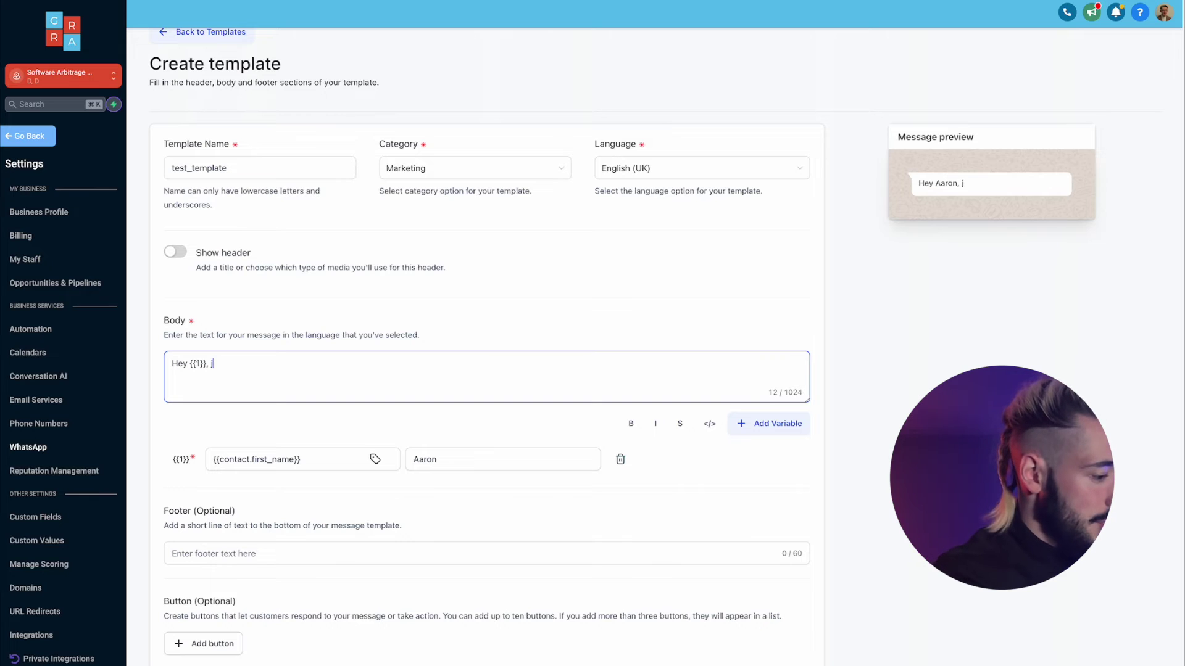
type("ust making sure you g")
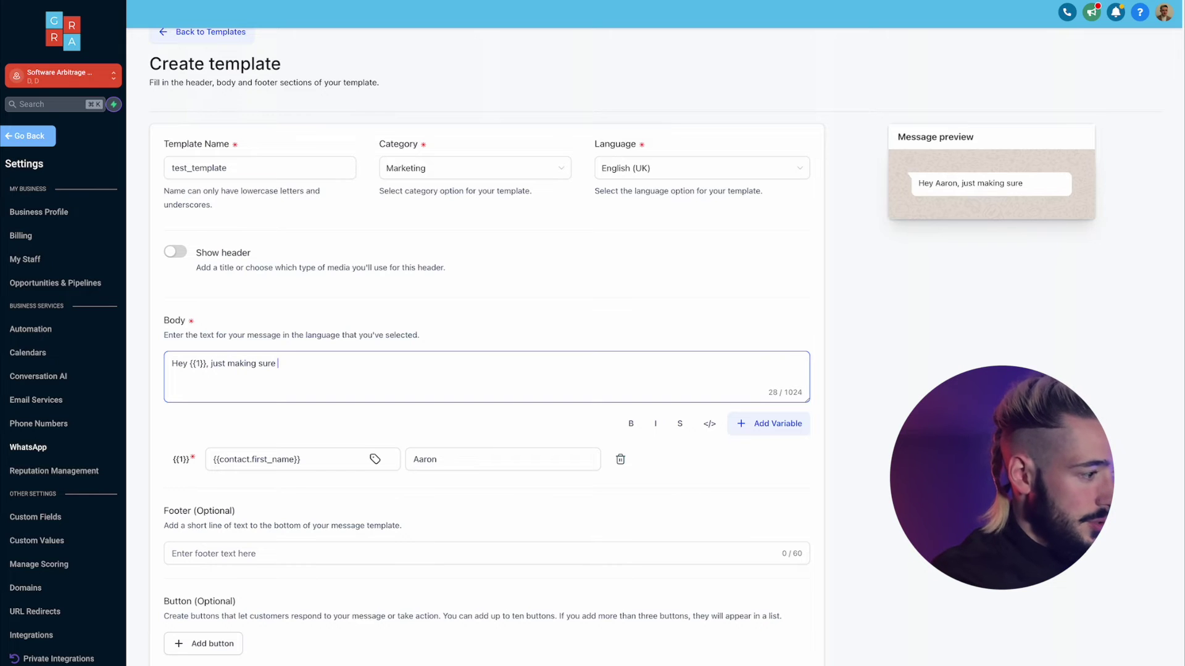
type("ot my number?")
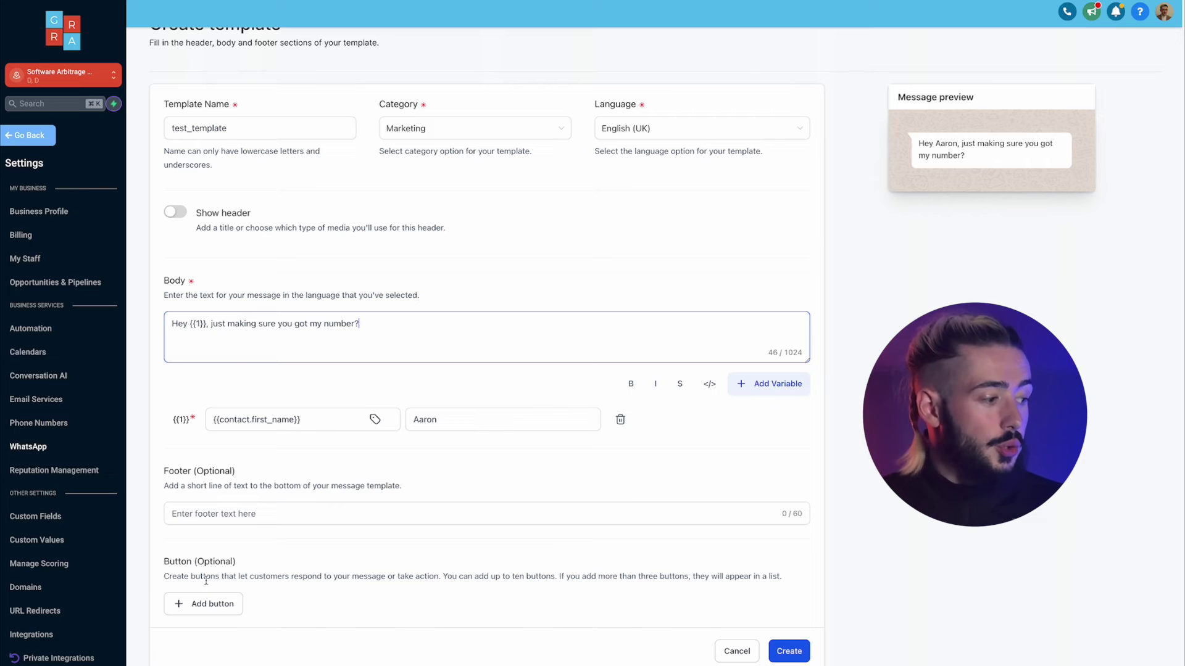
Add a Visit website call-to-action button to test_template
left_click(195, 604)
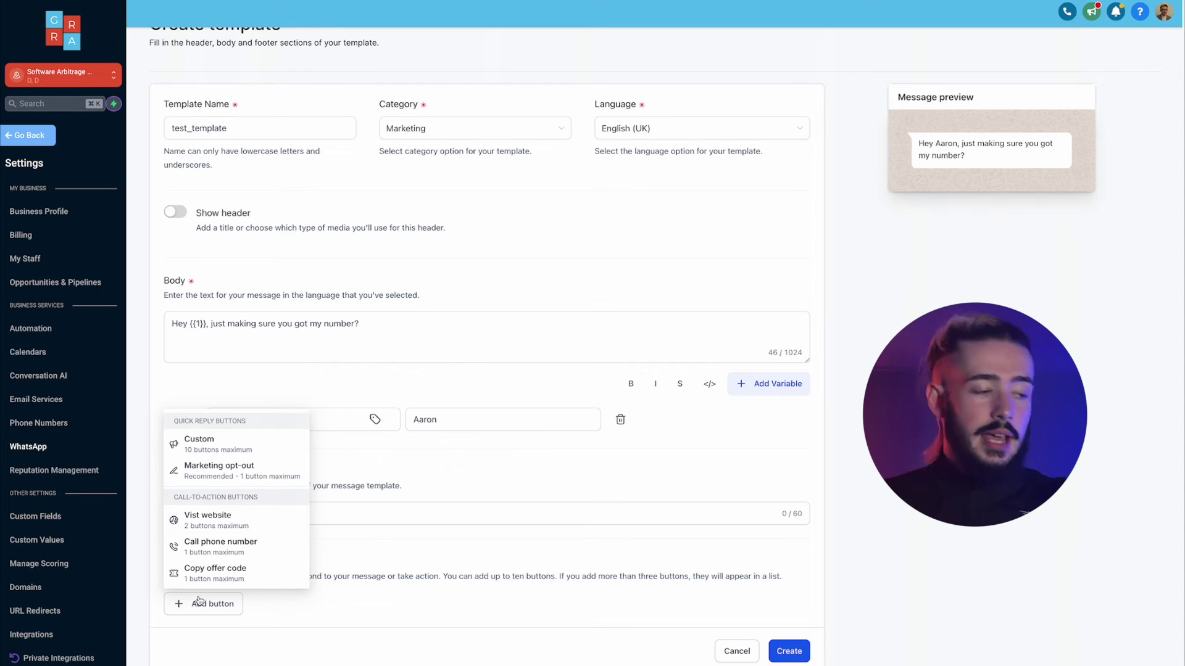
left_click(230, 521)
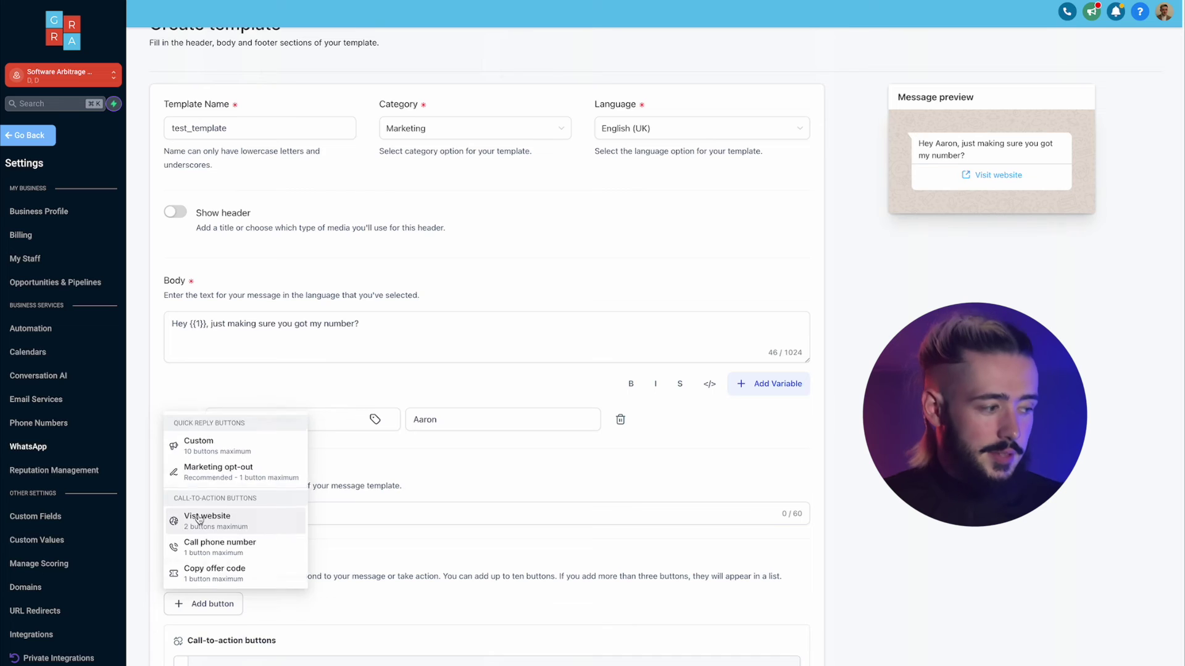
scroll(204, 518, "down", 2)
scroll(199, 514, "down", 2)
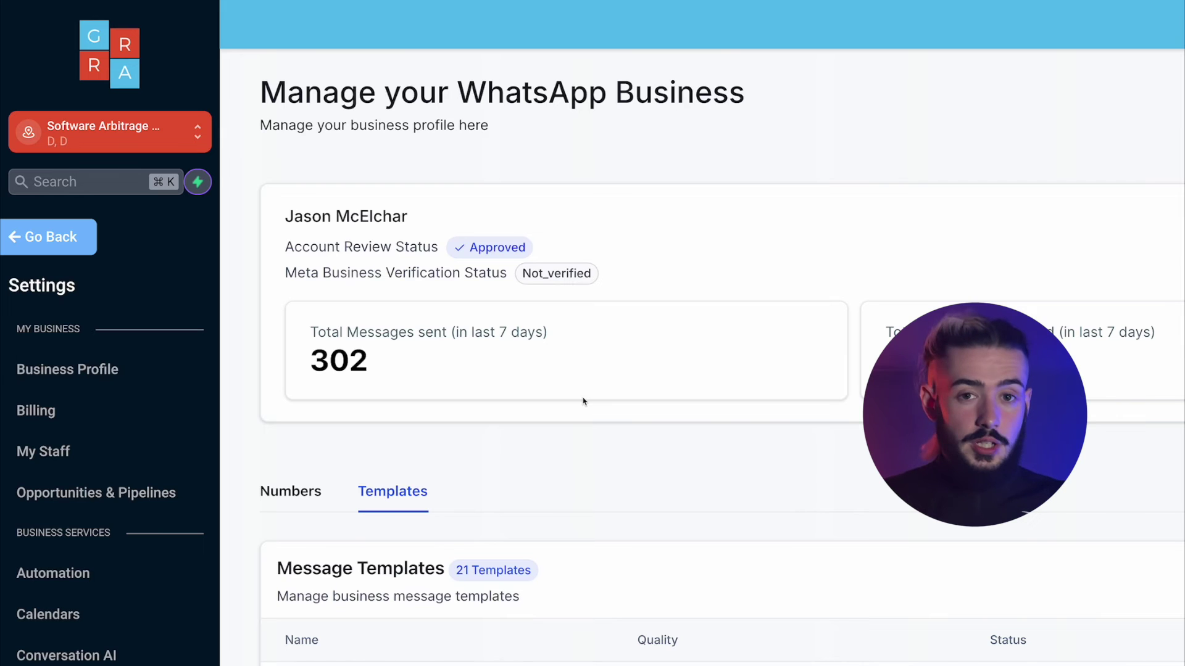
Search workflows for 'affiliate' and open Affiliate - Appointment Booking Email & Reminder
left_click(7, 224)
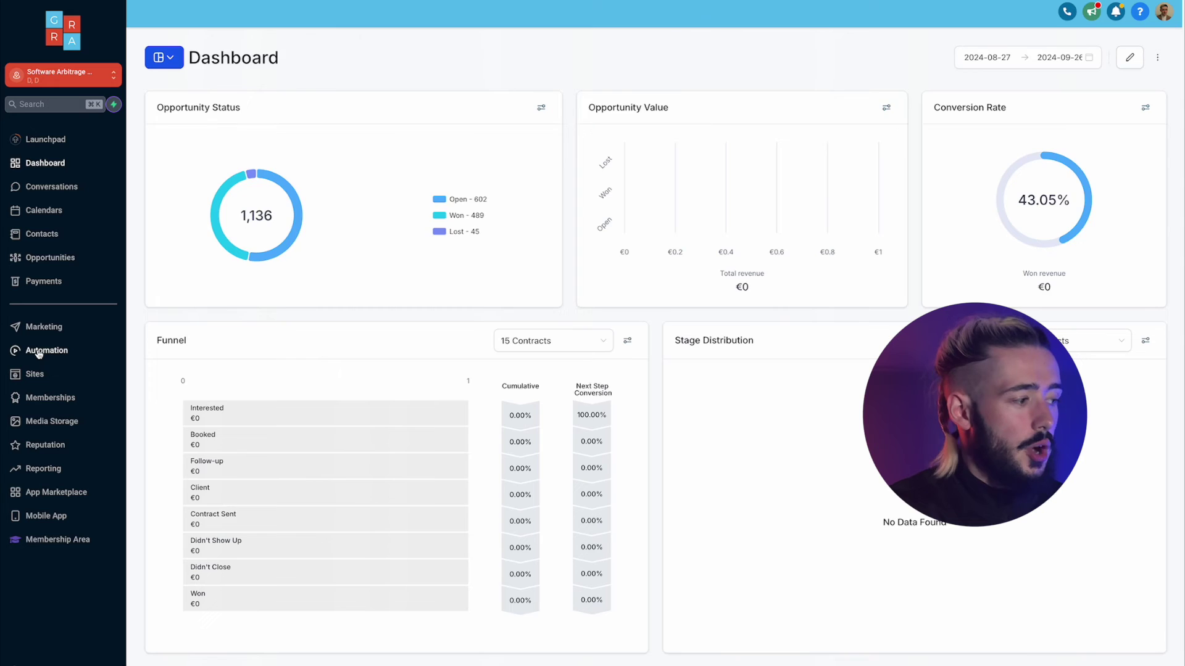
left_click(38, 352)
left_click(881, 180)
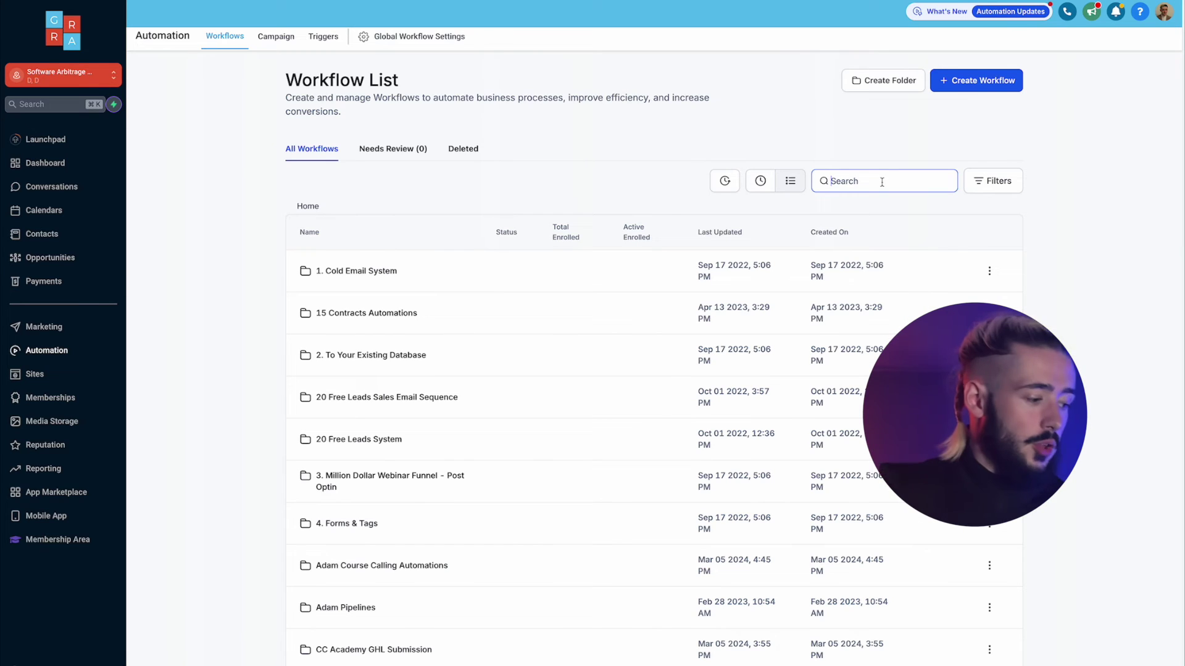
type("affiliate")
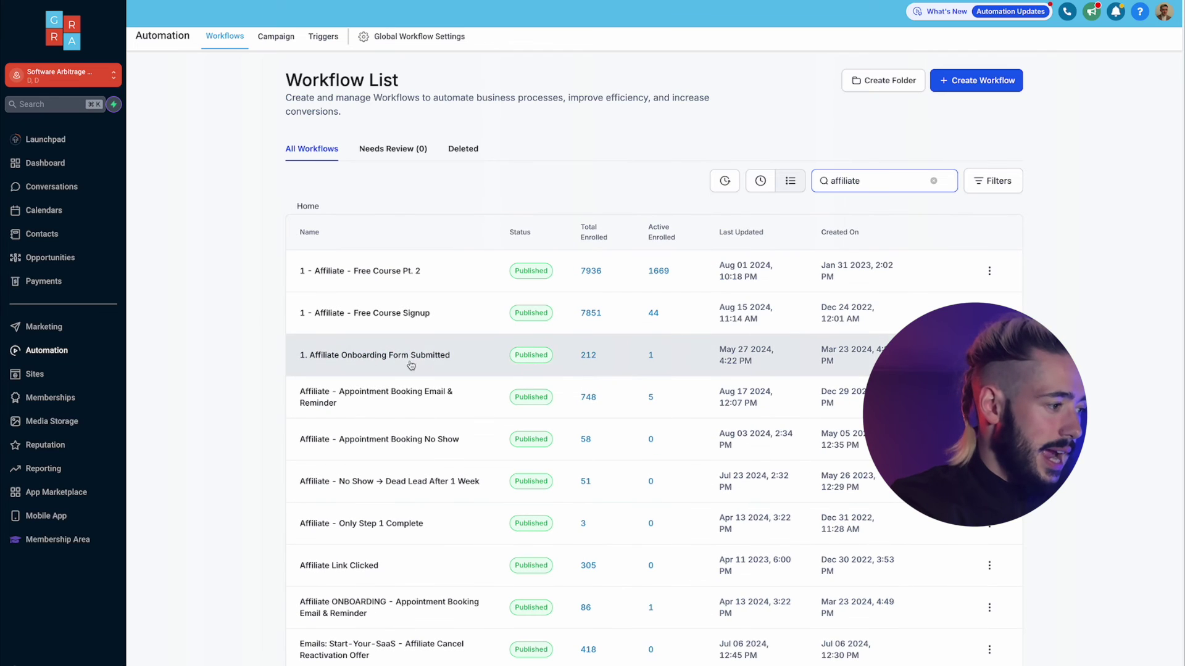
left_click(401, 395)
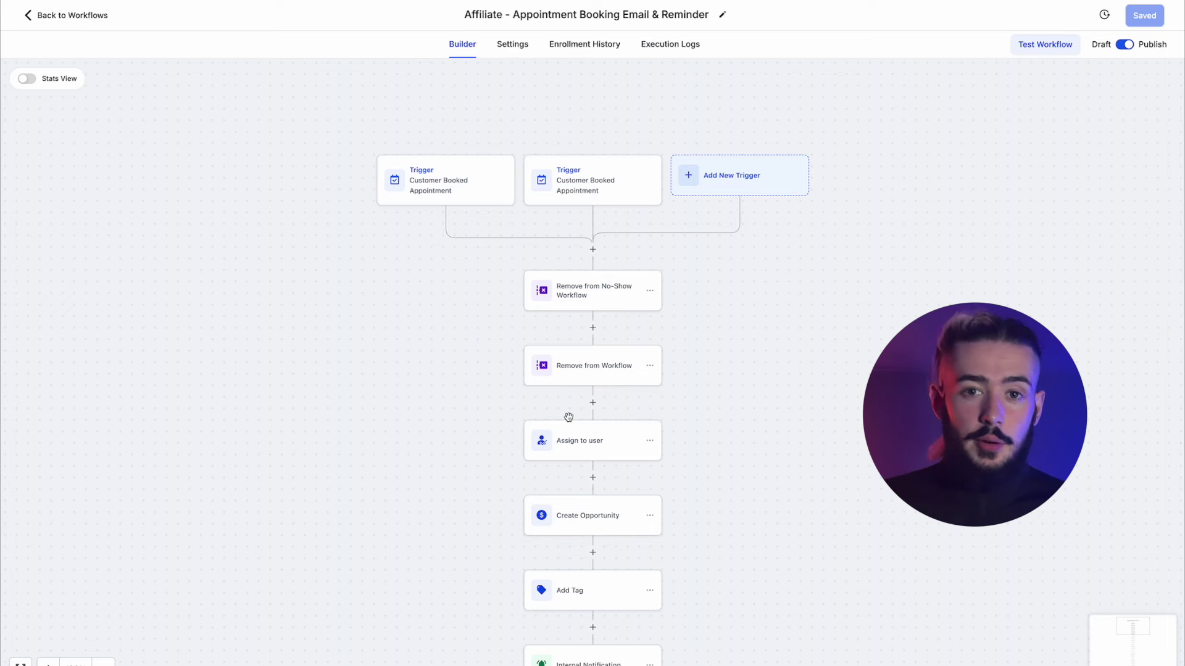
Scroll down the workflow canvas to the wait and SMS steps
scroll(568, 417, "down", 3)
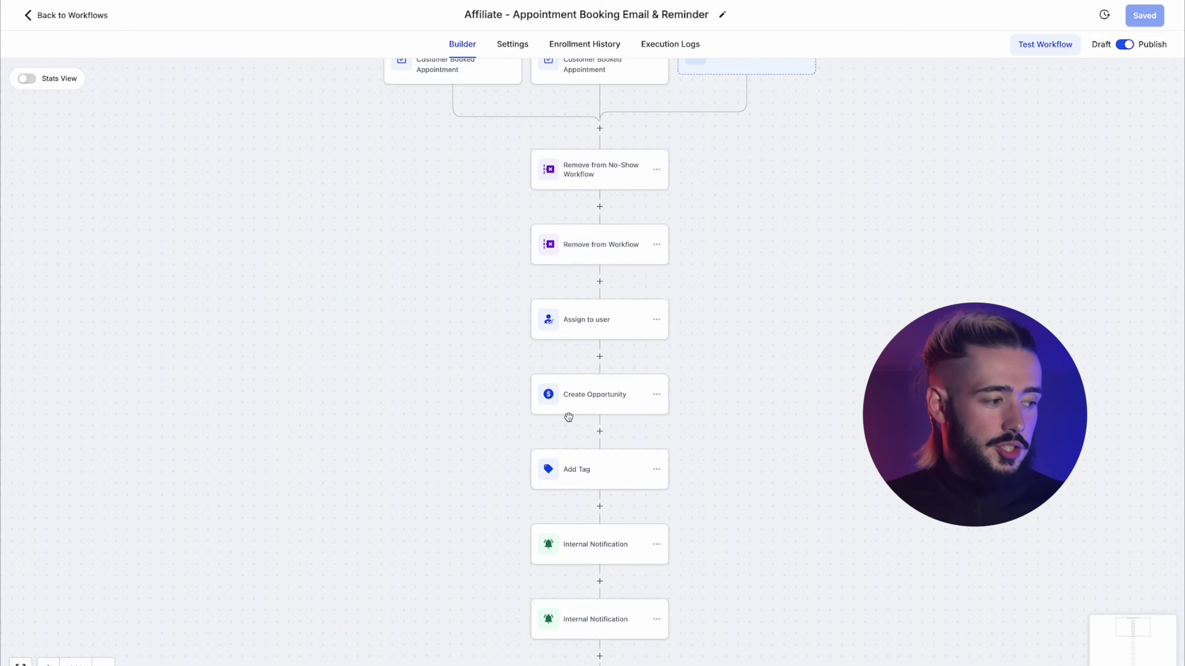
scroll(568, 417, "down", 1)
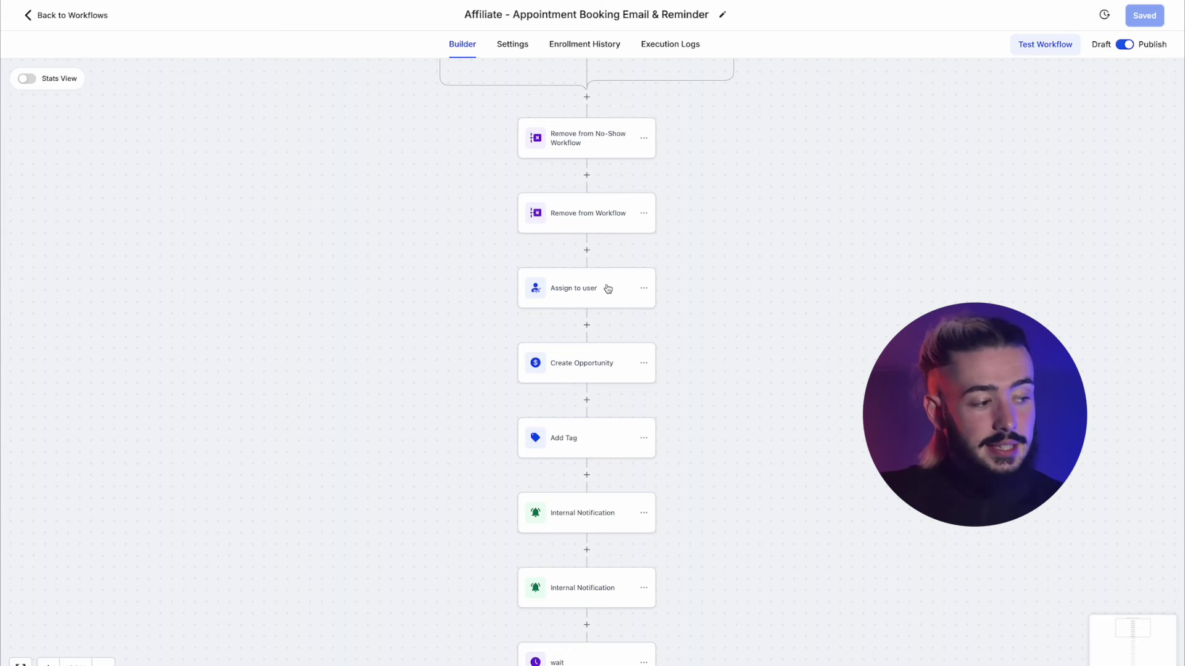
scroll(587, 327, "down", 3)
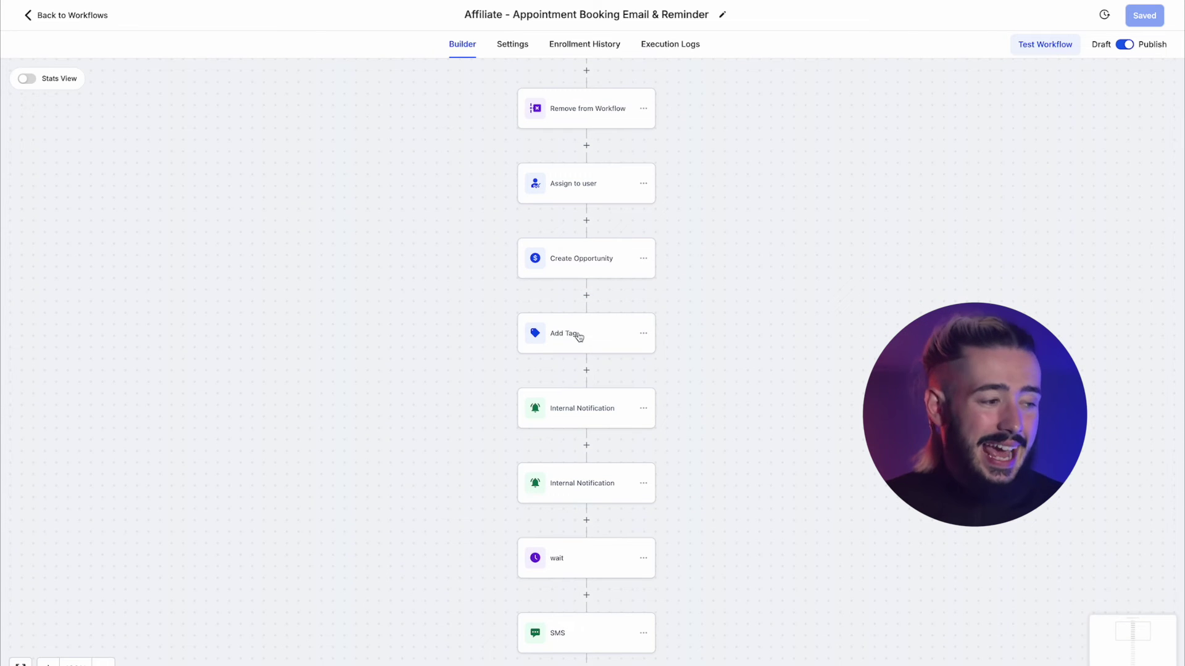
scroll(584, 419, "down", 3)
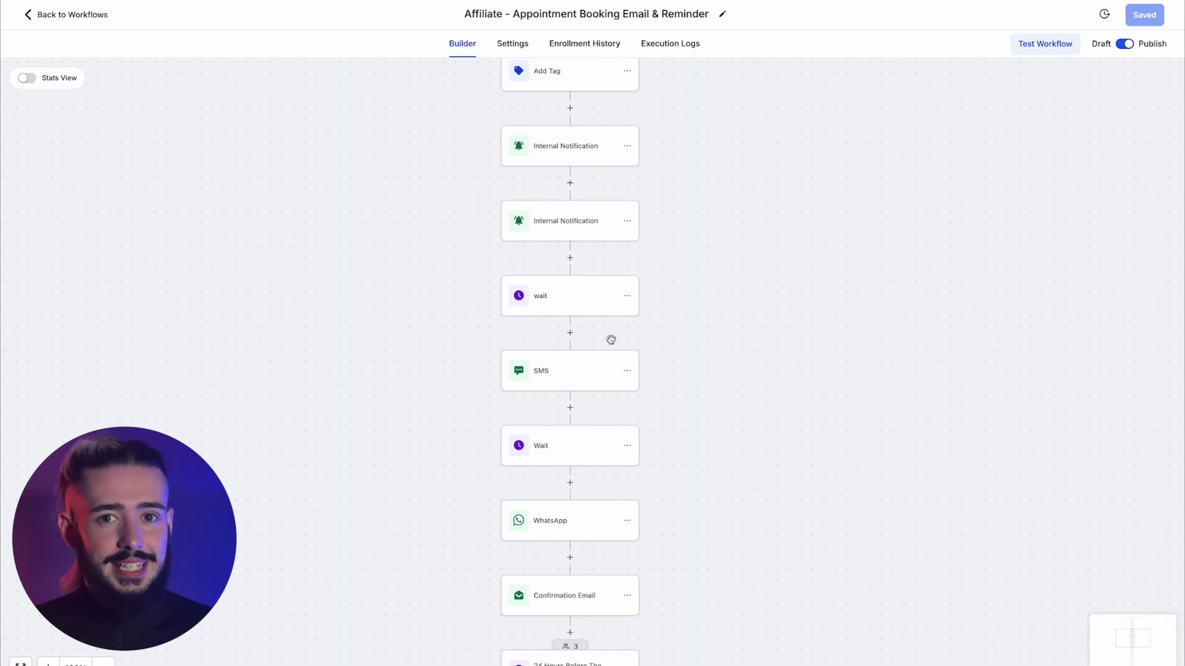
Insert a WhatsApp action between wait and SMS using the 10minutereminder template
left_click(570, 334)
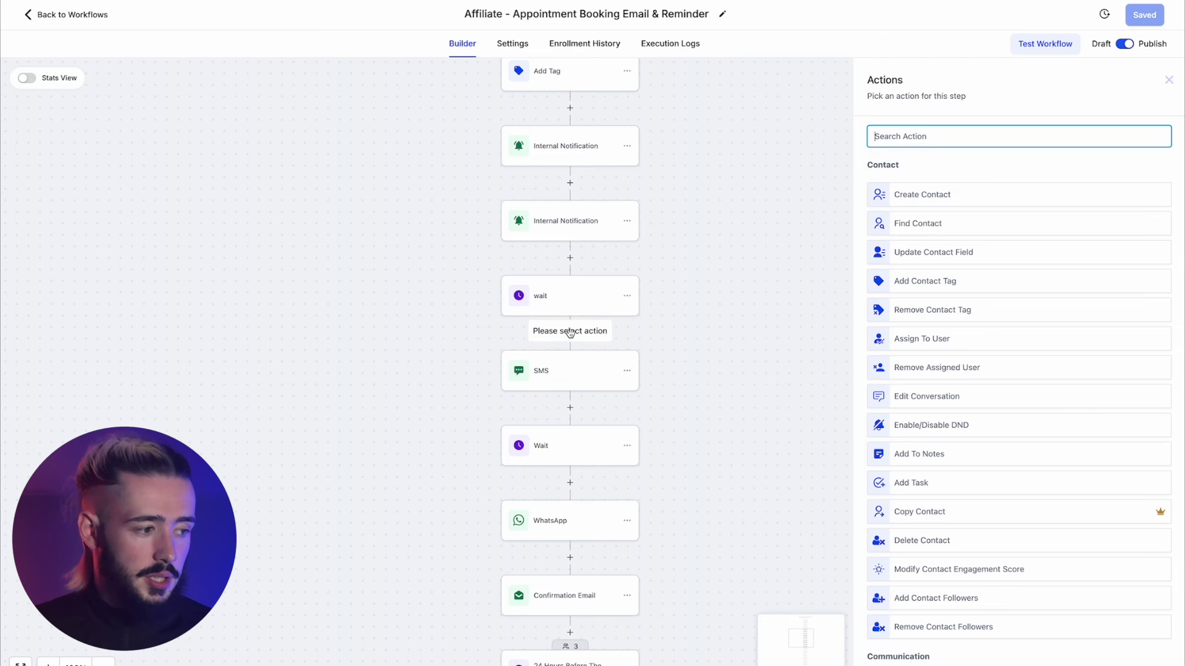
scroll(1023, 458, "down", 8)
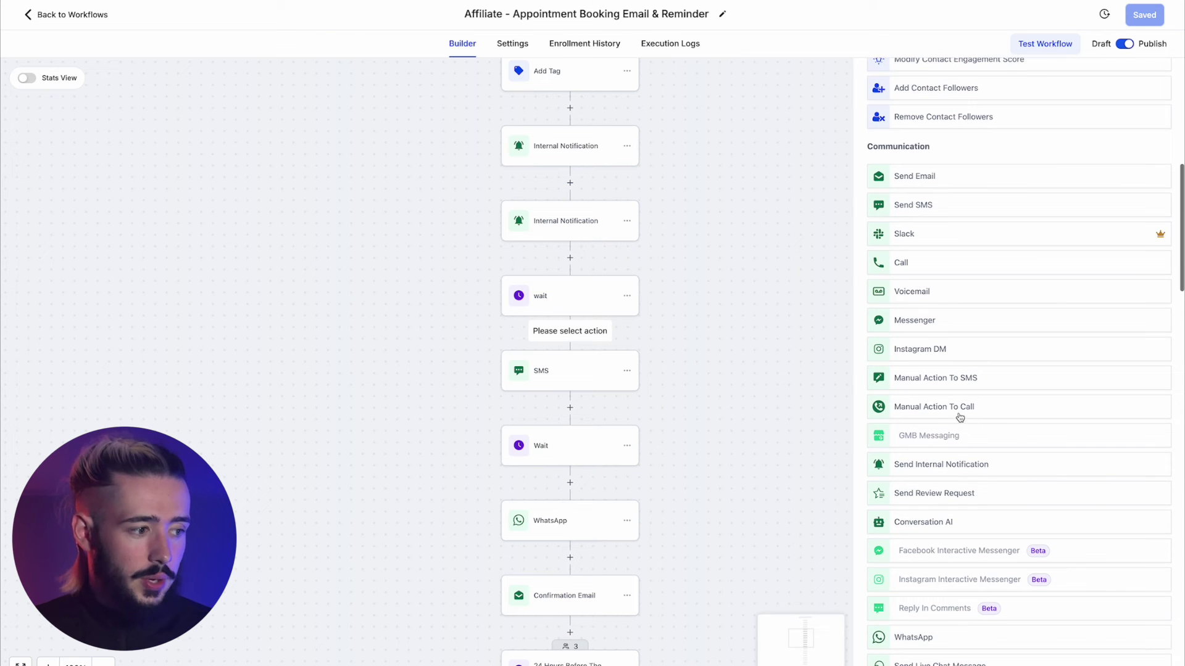
scroll(957, 420, "down", 3)
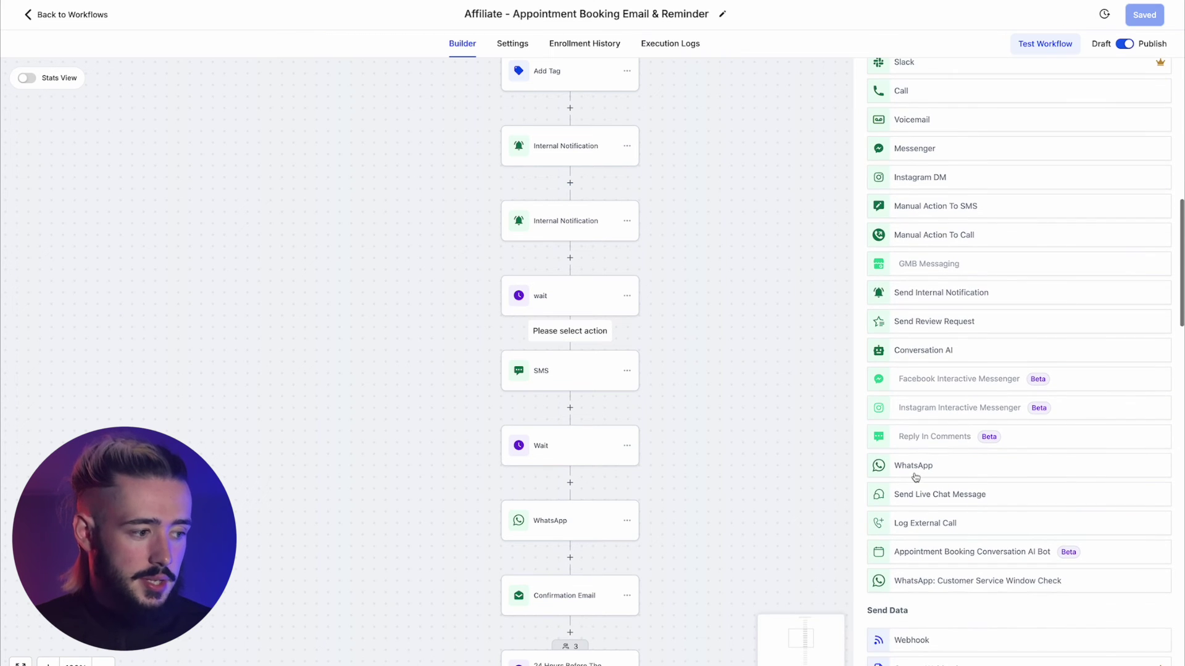
left_click(914, 466)
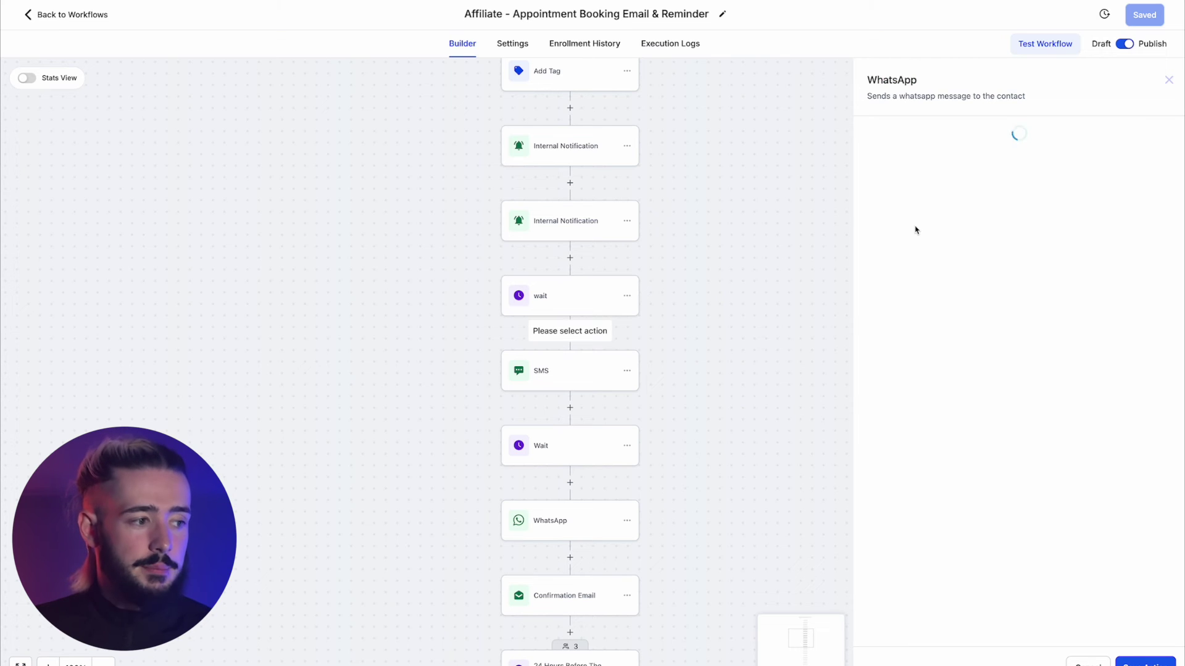
left_click(914, 213)
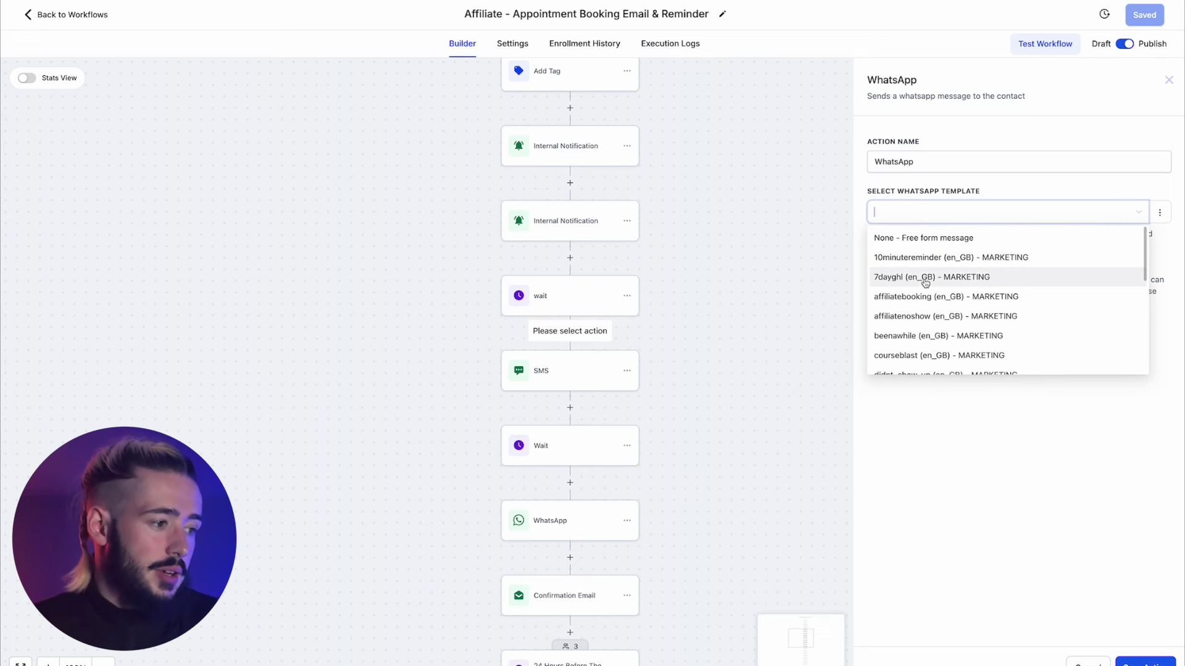
left_click(924, 258)
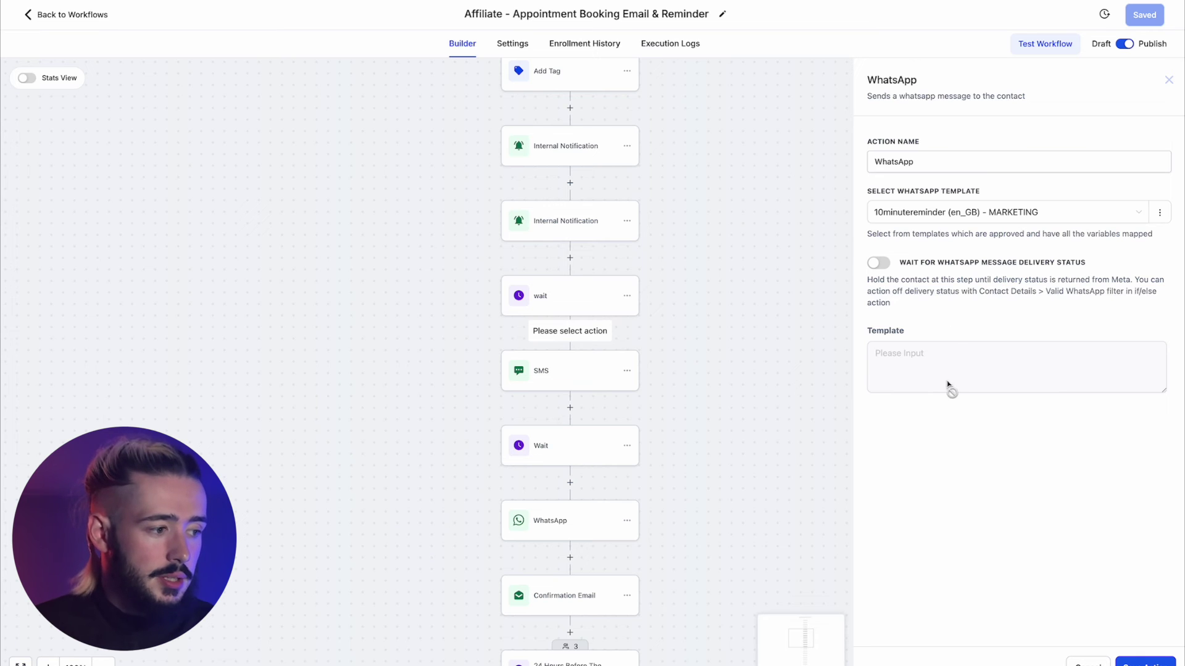
left_click(1129, 662)
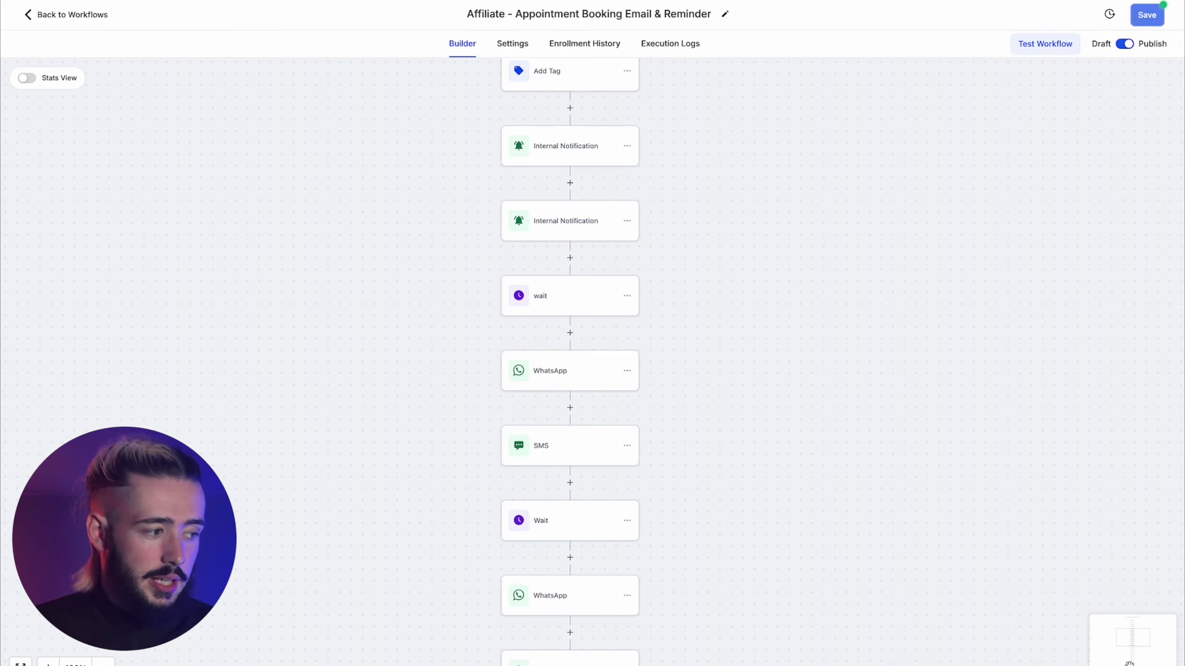